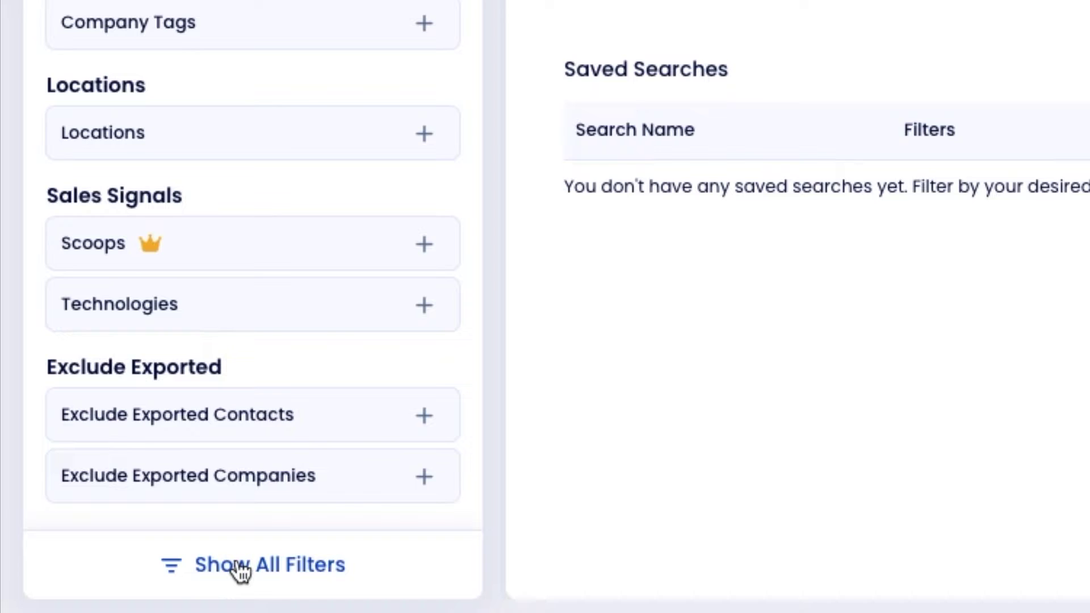
# Step: Filter companies to Primary industry Software, including all its subcategories
pyautogui.click(239, 566)
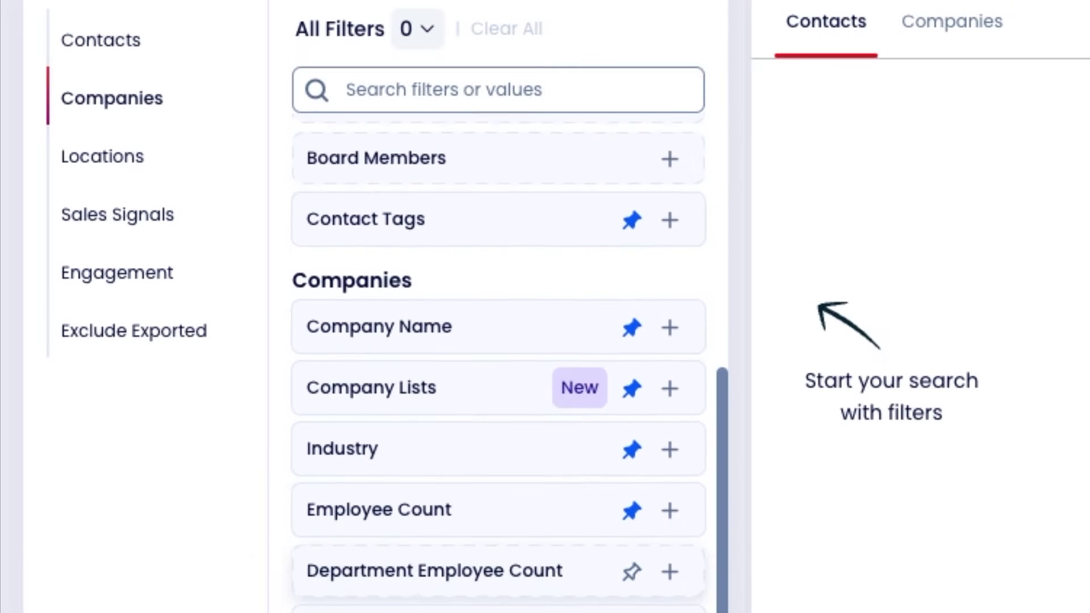
pyautogui.scroll(-1, 464, 271)
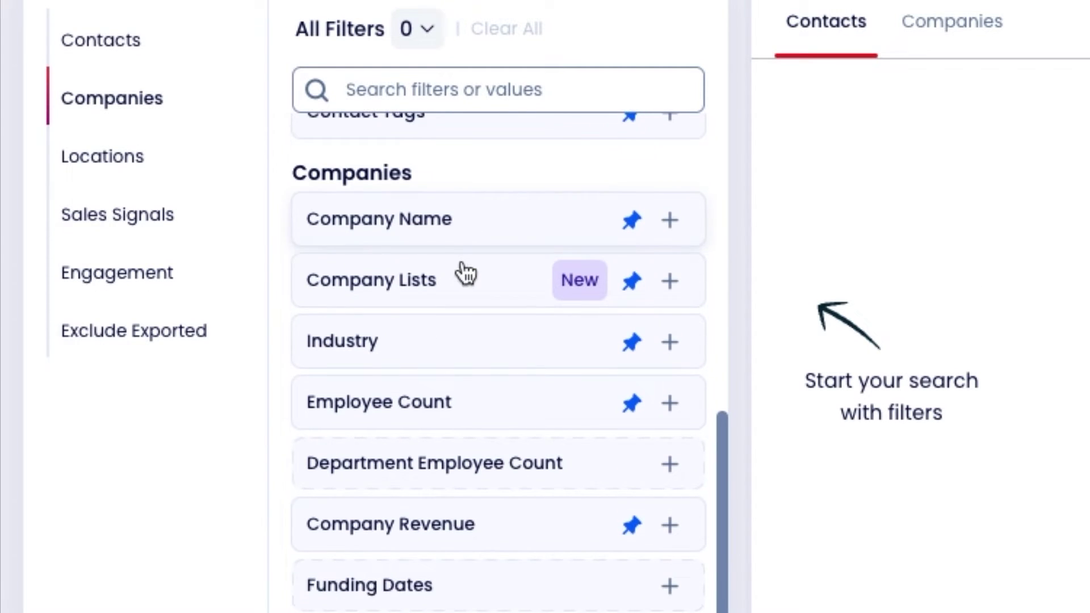
pyautogui.click(673, 346)
pyautogui.click(458, 265)
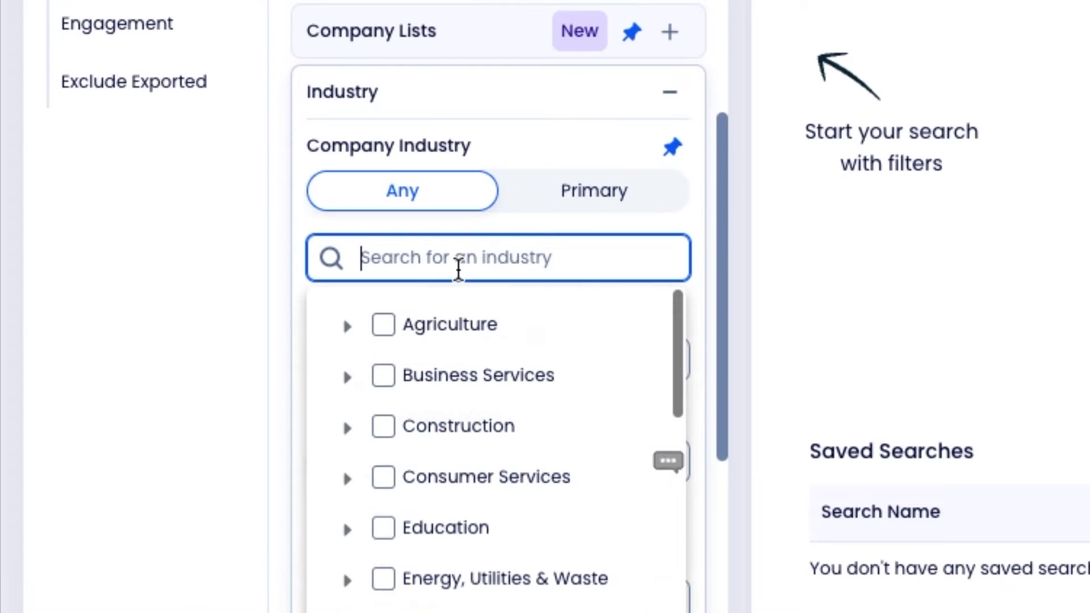
pyautogui.write('softw')
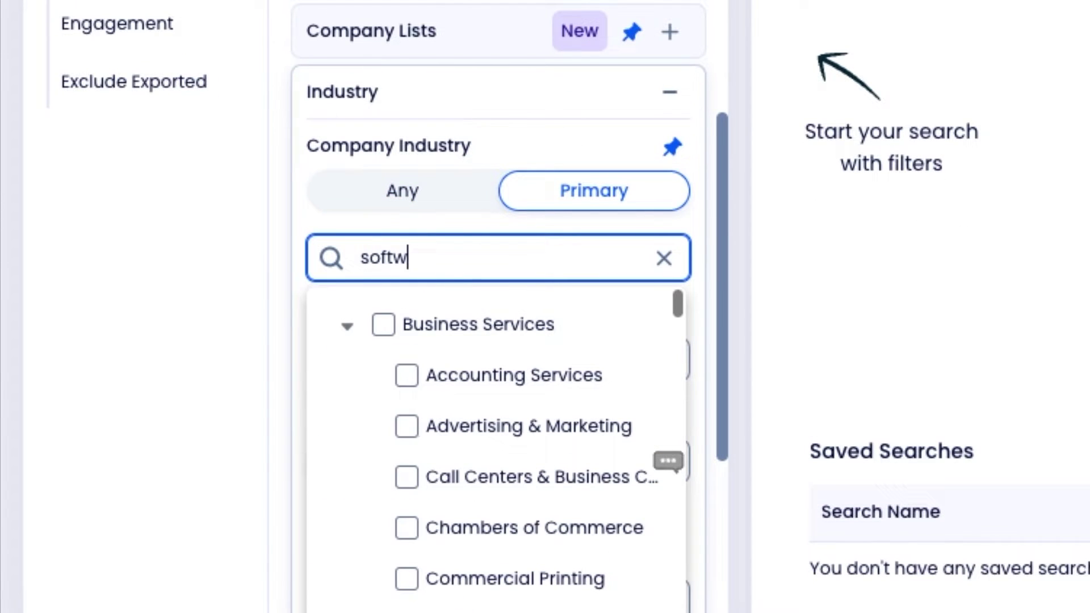
pyautogui.write('are')
pyautogui.scroll(-2, 374, 352)
pyautogui.click(383, 277)
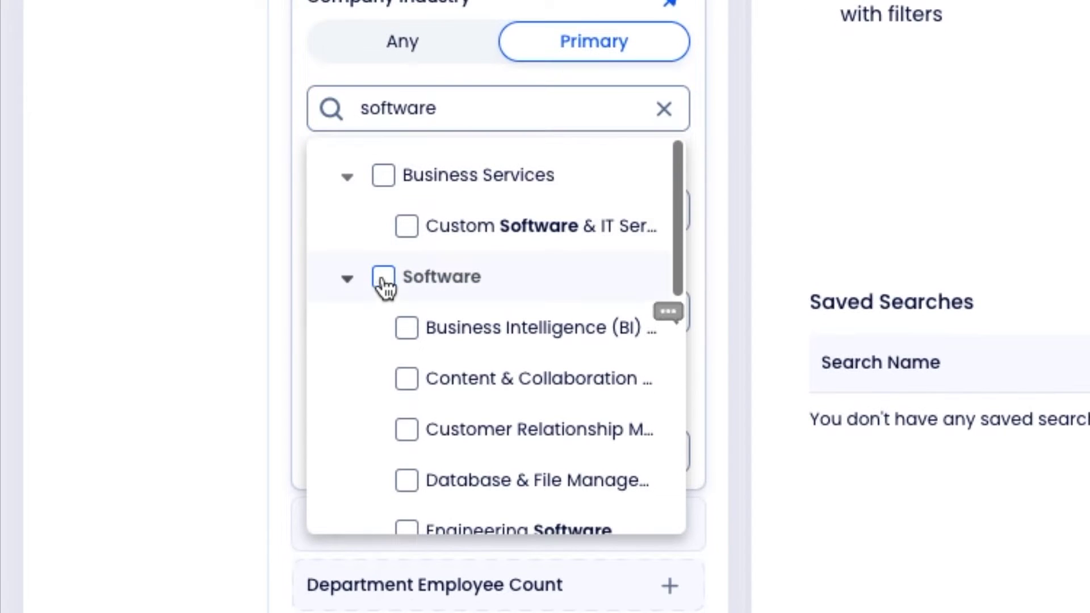
pyautogui.click(531, 155)
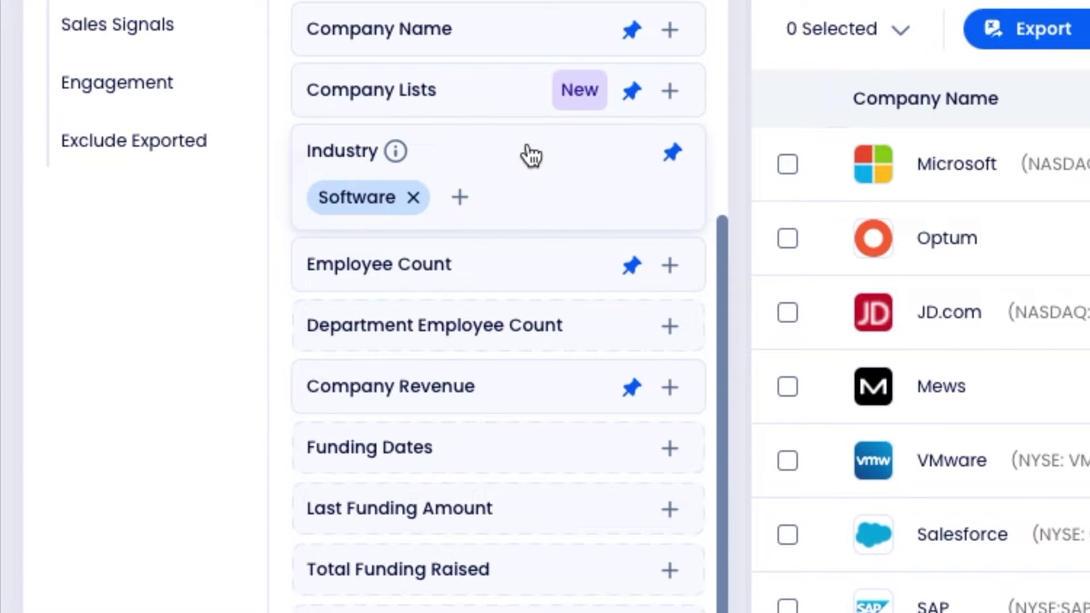
pyautogui.click(530, 155)
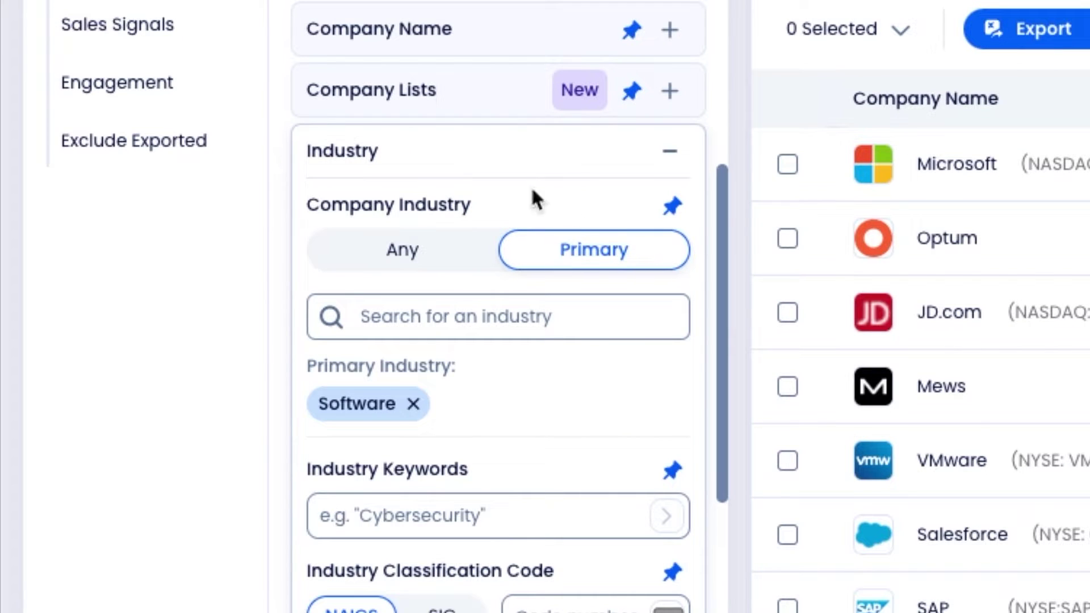
# Step: Set the Employee Count filter to a minimum of 50 and a maximum of 200
pyautogui.click(519, 156)
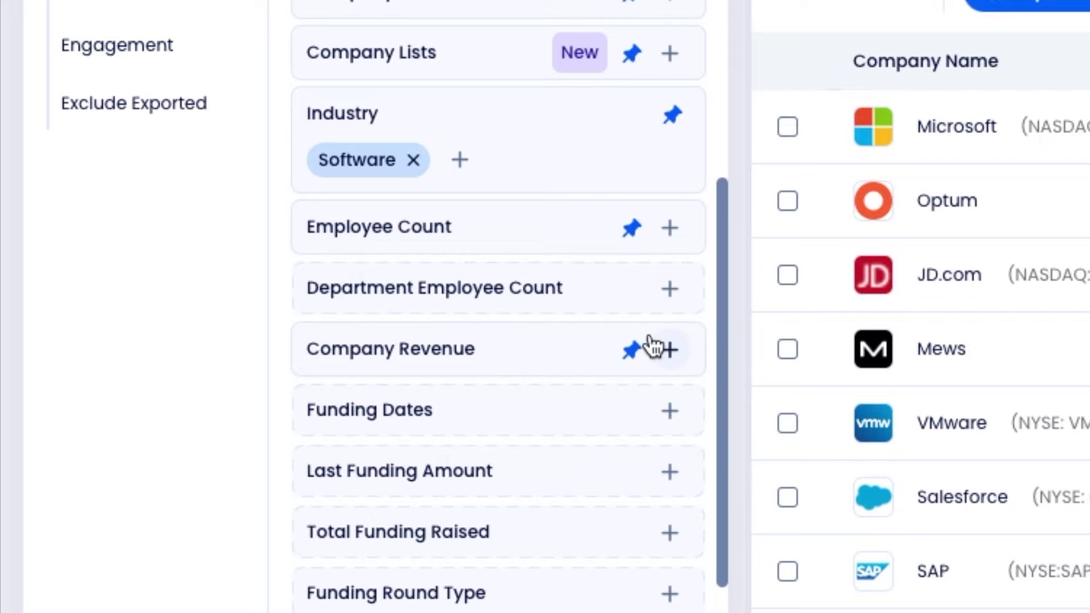
pyautogui.click(671, 230)
pyautogui.click(377, 320)
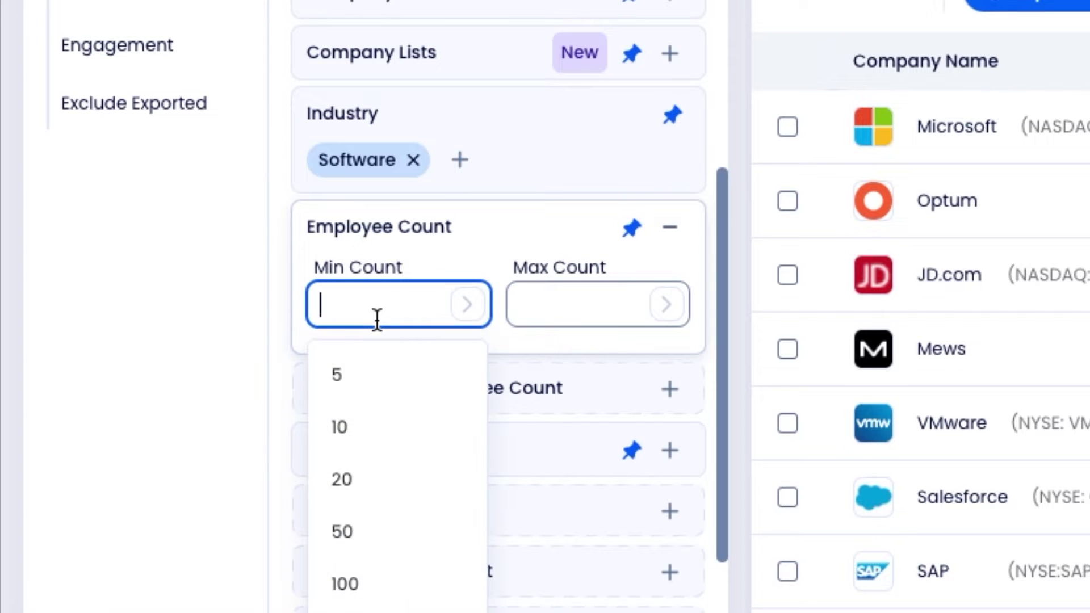
pyautogui.write('50')
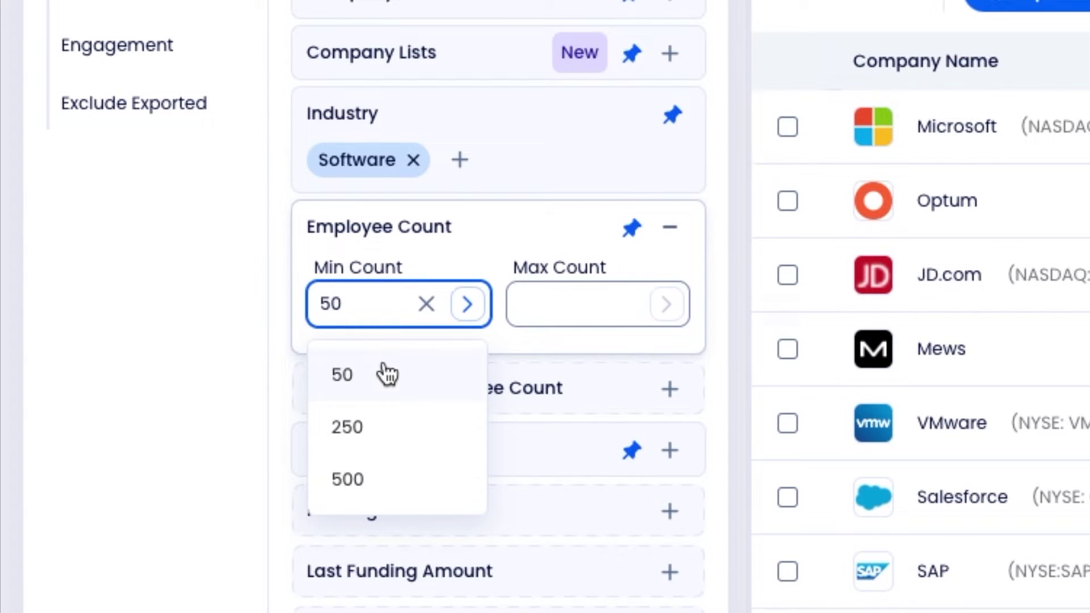
pyautogui.click(382, 372)
pyautogui.click(577, 314)
pyautogui.write('200')
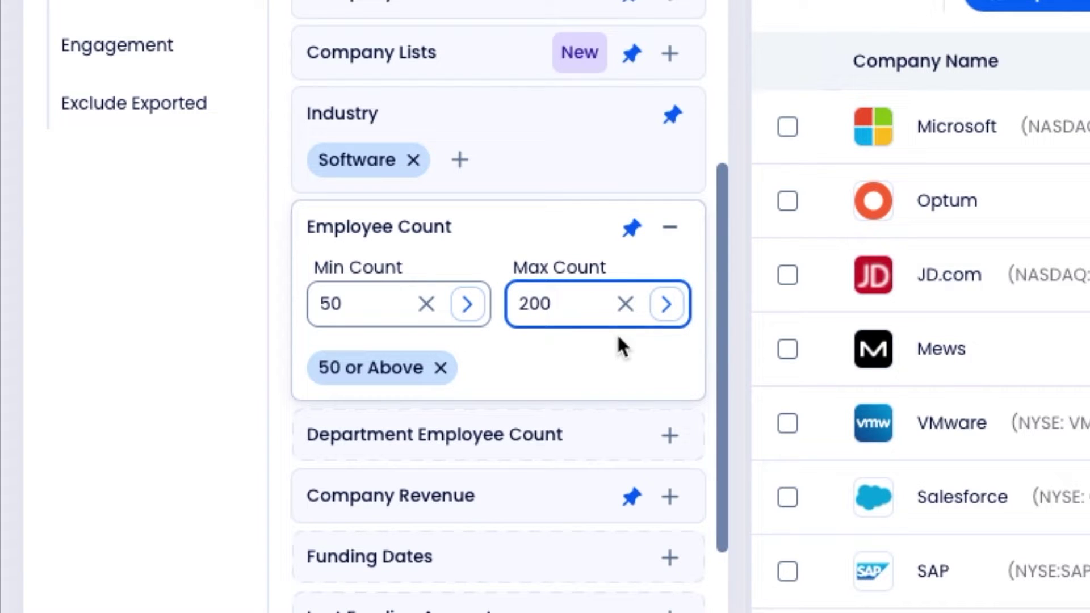
pyautogui.click(664, 306)
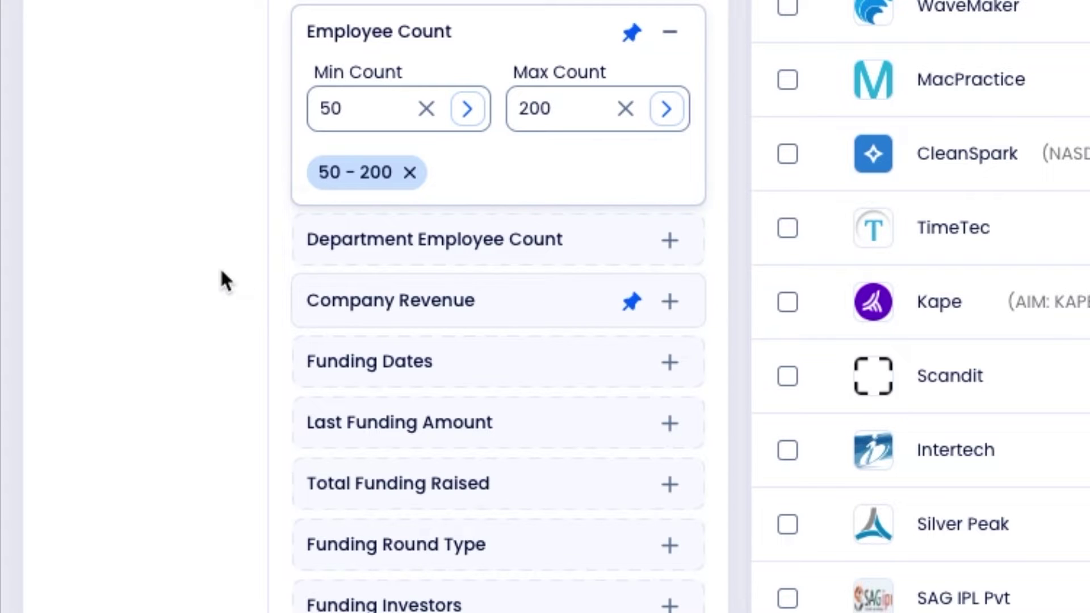
# Step: Require a Sales department headcount of at least 10 under Department Employee Count
pyautogui.click(537, 249)
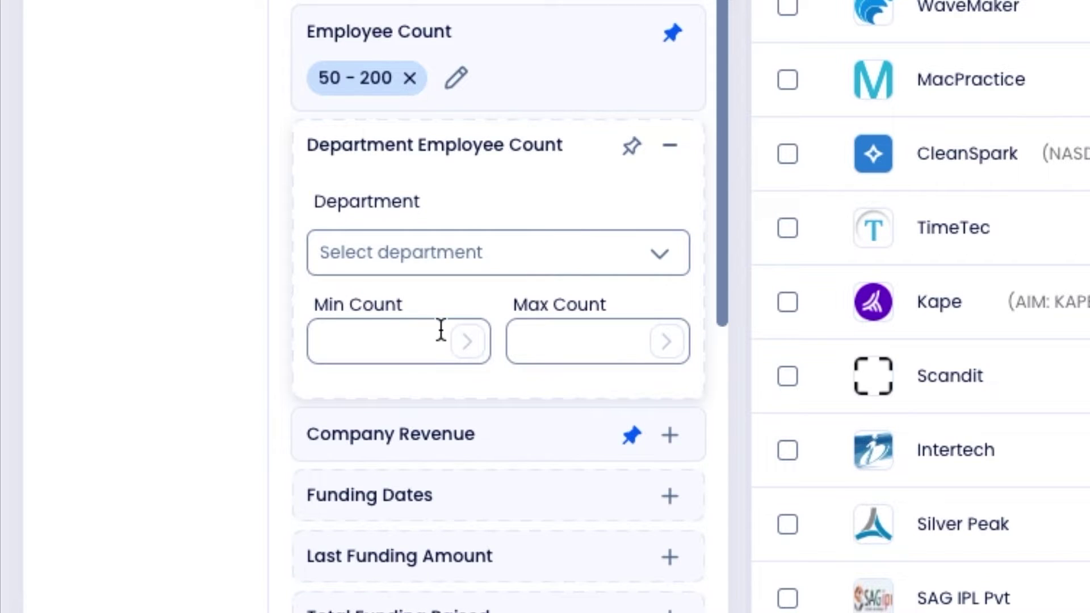
pyautogui.scroll(-1, 441, 330)
pyautogui.click(479, 193)
pyautogui.click(397, 363)
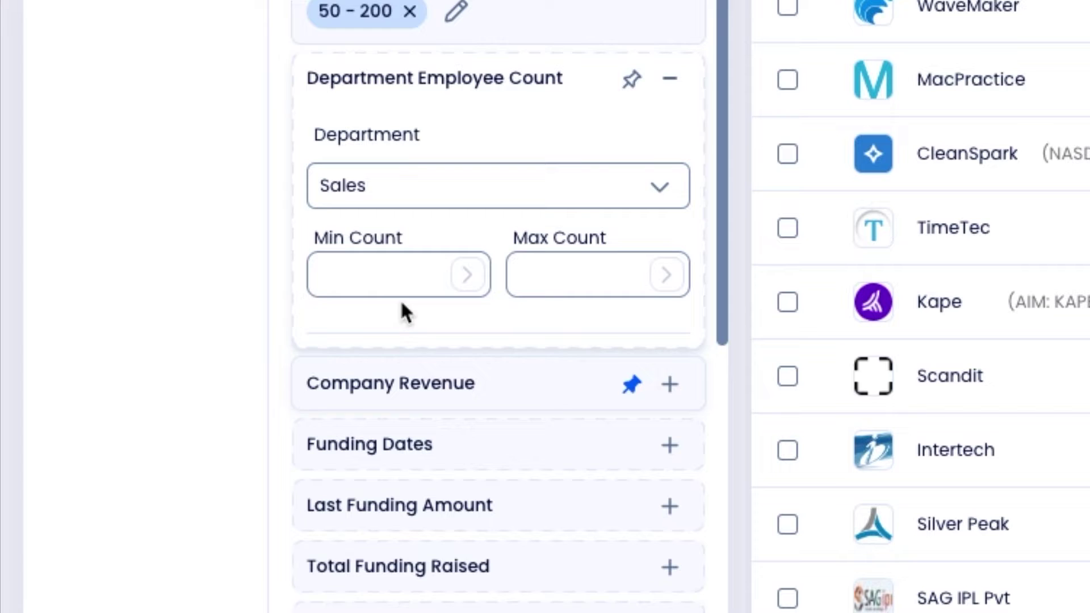
pyautogui.click(360, 279)
pyautogui.write('10')
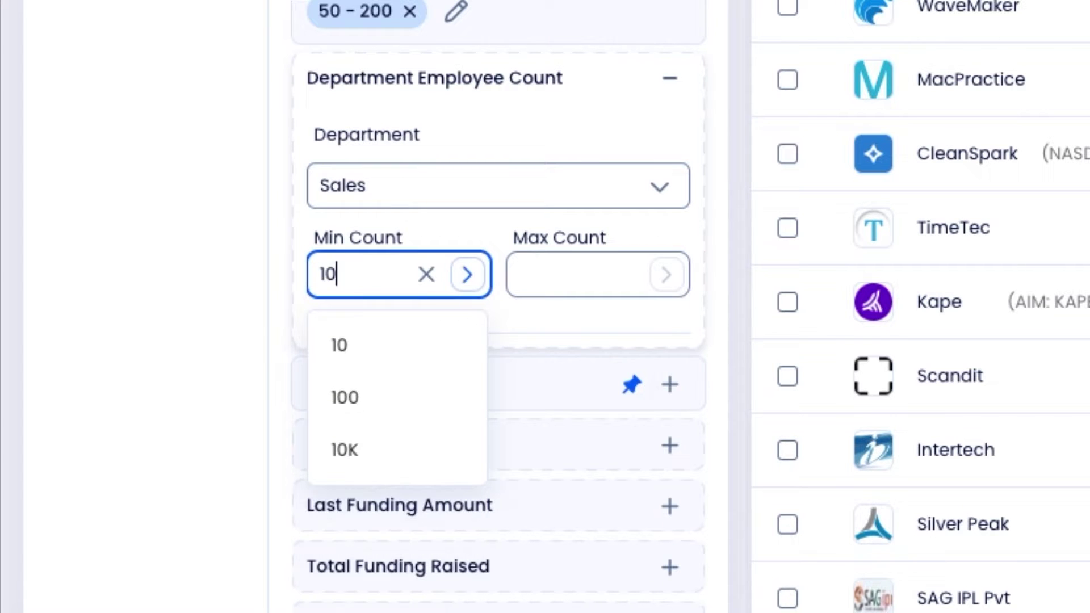
pyautogui.click(369, 358)
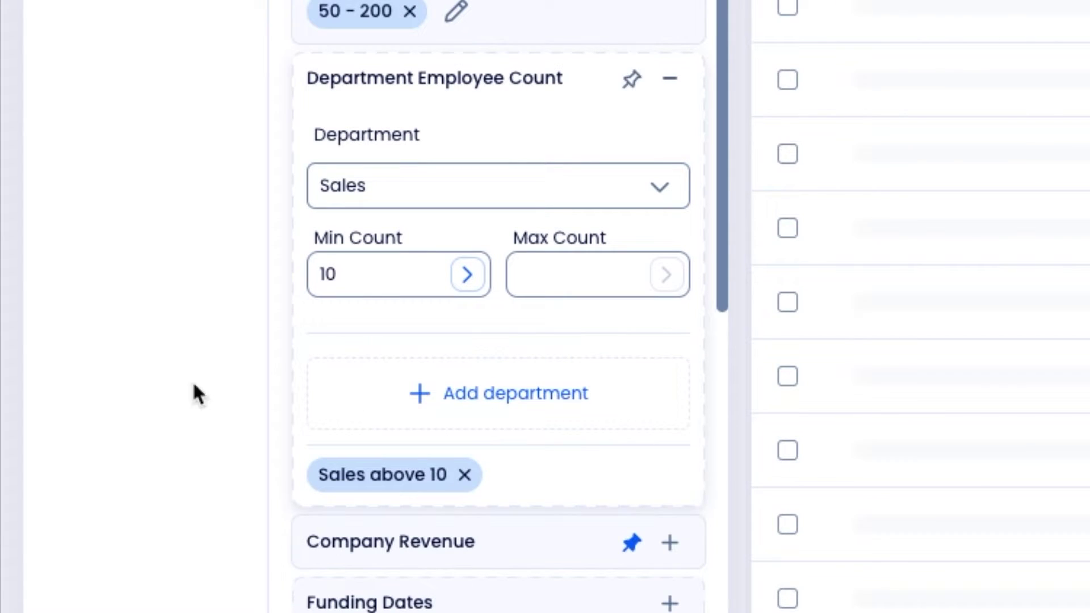
# Step: Enter a minimum Company Revenue, which gets applied by mistake as $1K
pyautogui.click(670, 78)
pyautogui.scroll(-1, 527, 225)
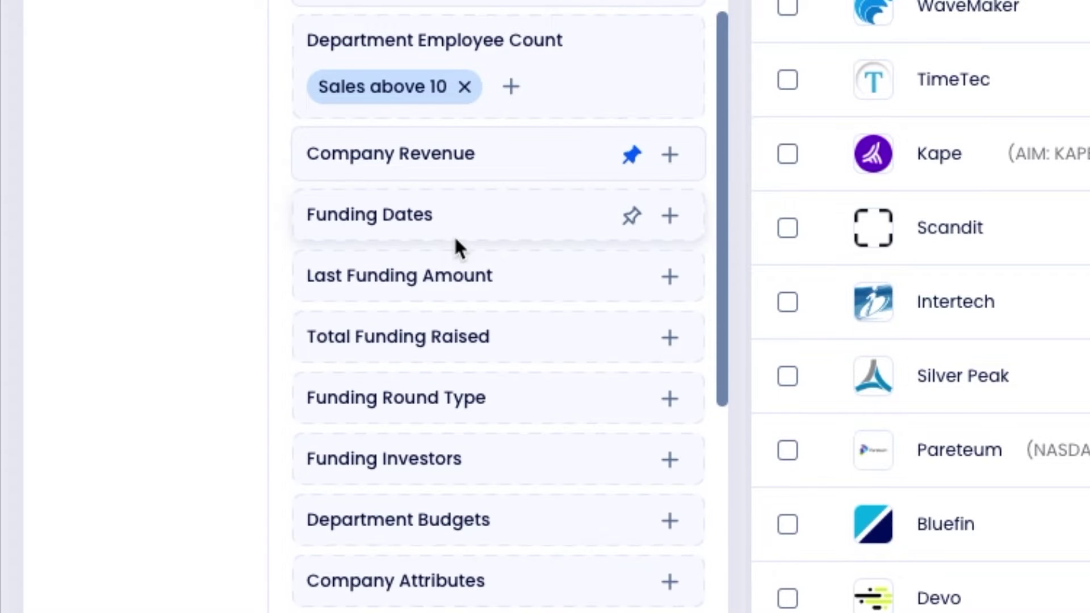
pyautogui.scroll(-1, 455, 246)
pyautogui.scroll(3, 455, 246)
pyautogui.click(668, 260)
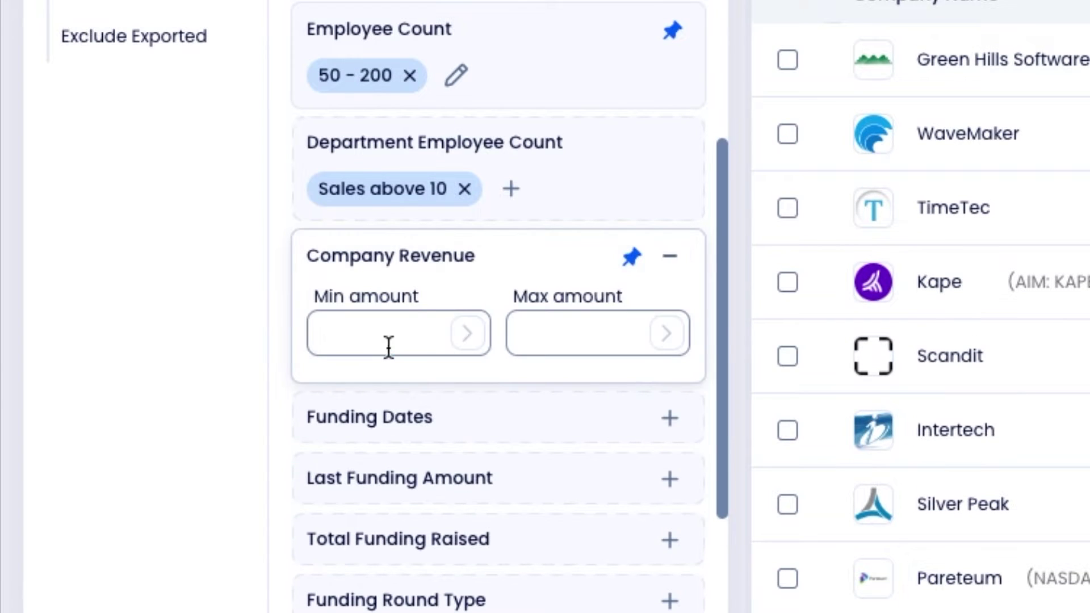
pyautogui.click(386, 348)
pyautogui.write('1K')
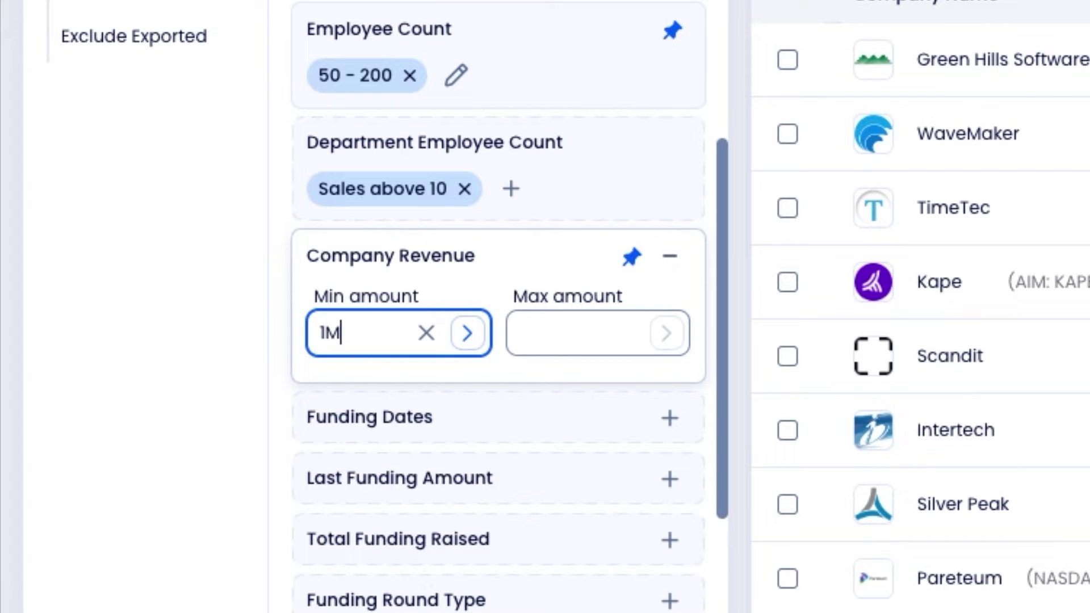
pyautogui.press('Return')
# Step: Replace the mistaken $1K revenue chip with a 1000000 ($1M) minimum
pyautogui.press('BackSpace')
pyautogui.press('BackSpace')
pyautogui.press('BackSpace')
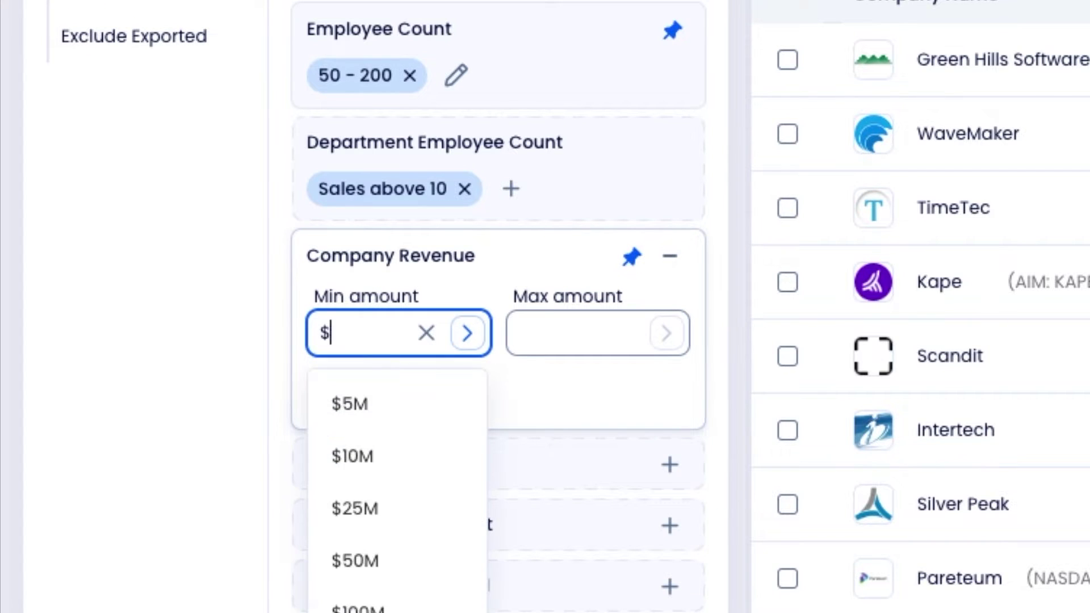
pyautogui.write('1000000')
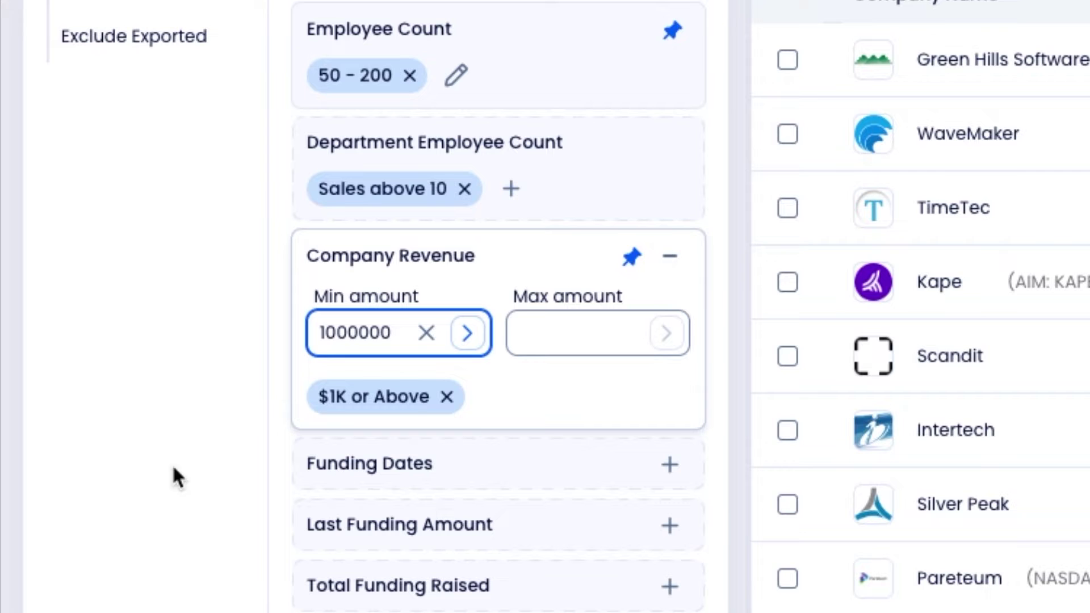
pyautogui.click(446, 396)
pyautogui.click(378, 342)
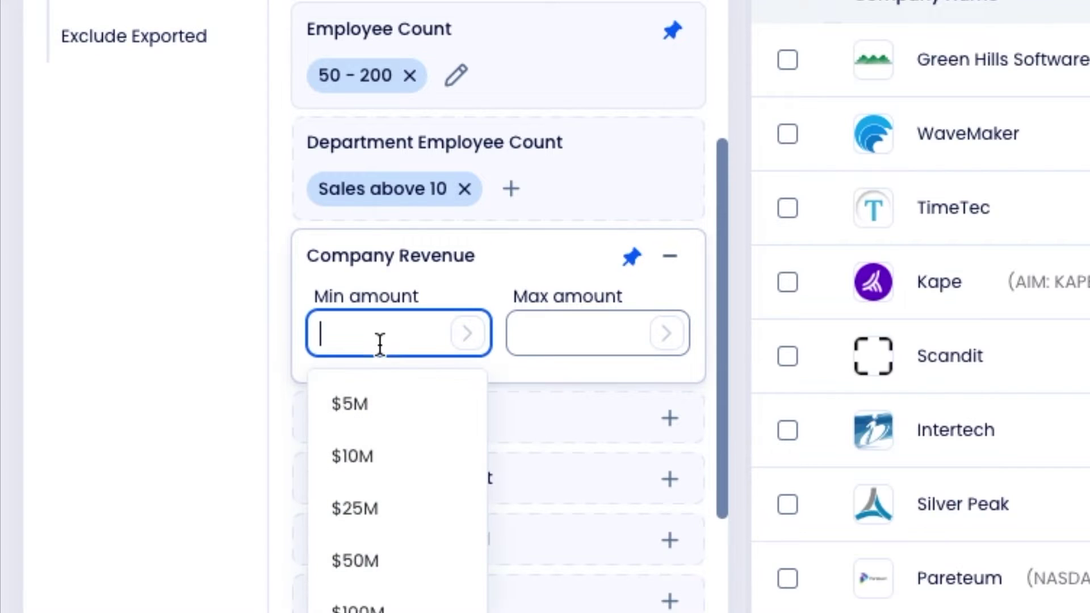
pyautogui.write('1000000')
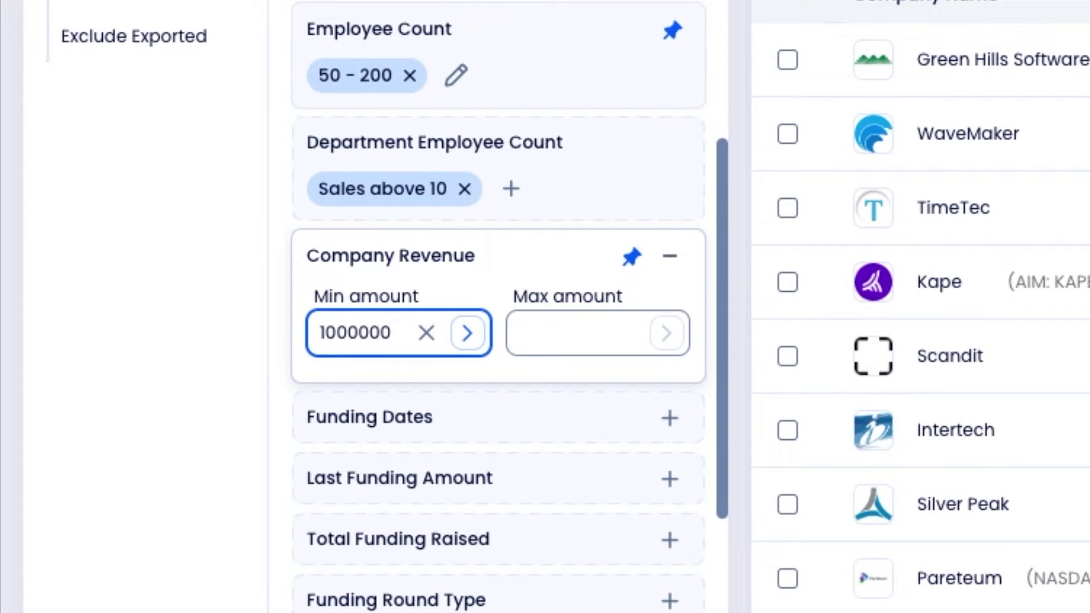
pyautogui.press('Return')
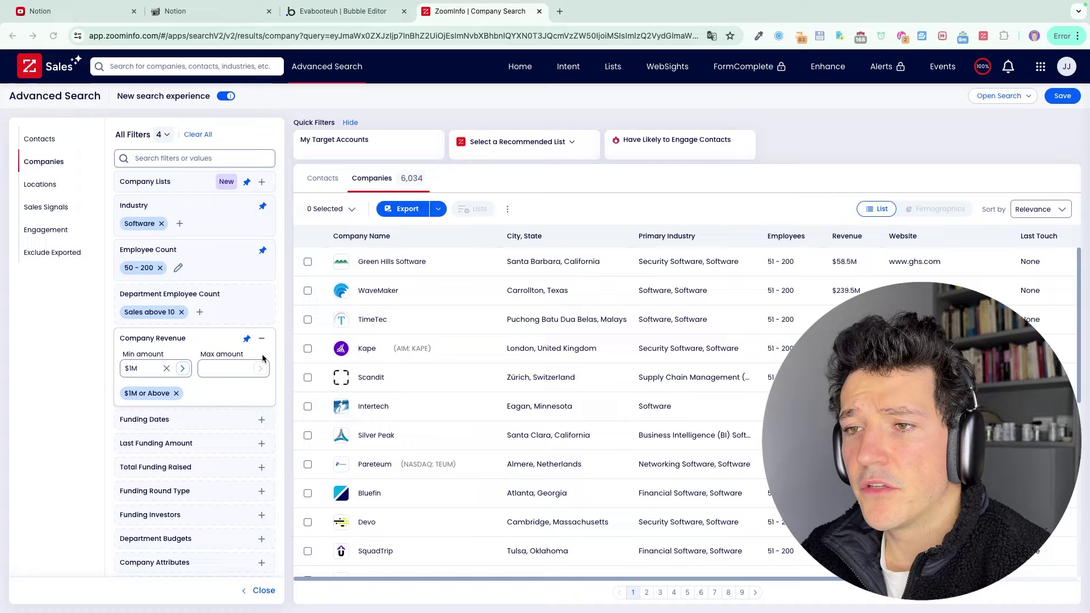
# Step: Limit Funding Dates to a last round within the Past 30 Days, leaving 27 companies
pyautogui.click(262, 339)
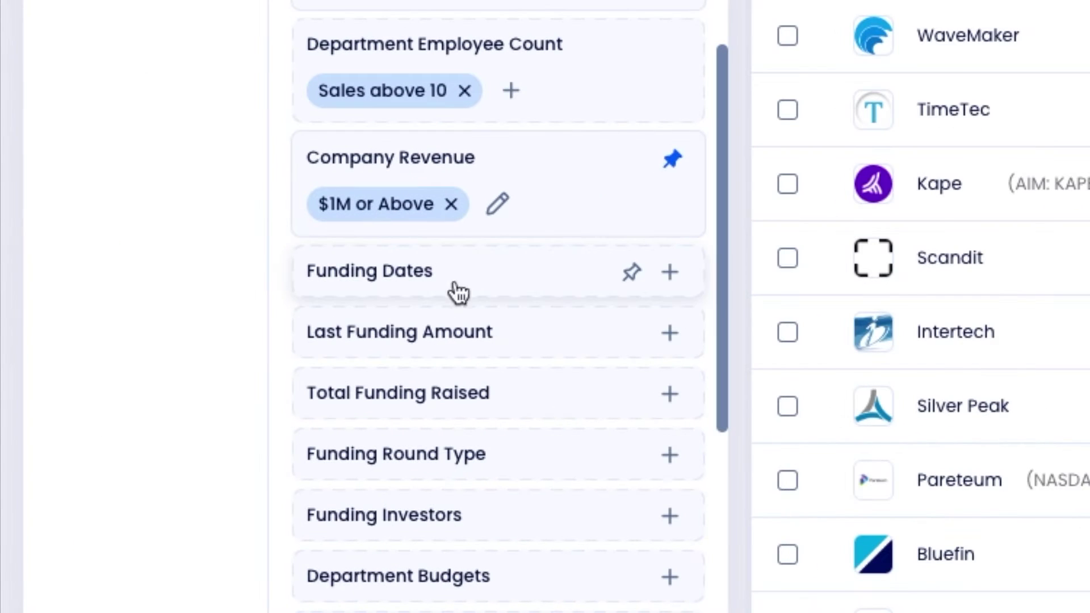
pyautogui.click(670, 271)
pyautogui.click(369, 377)
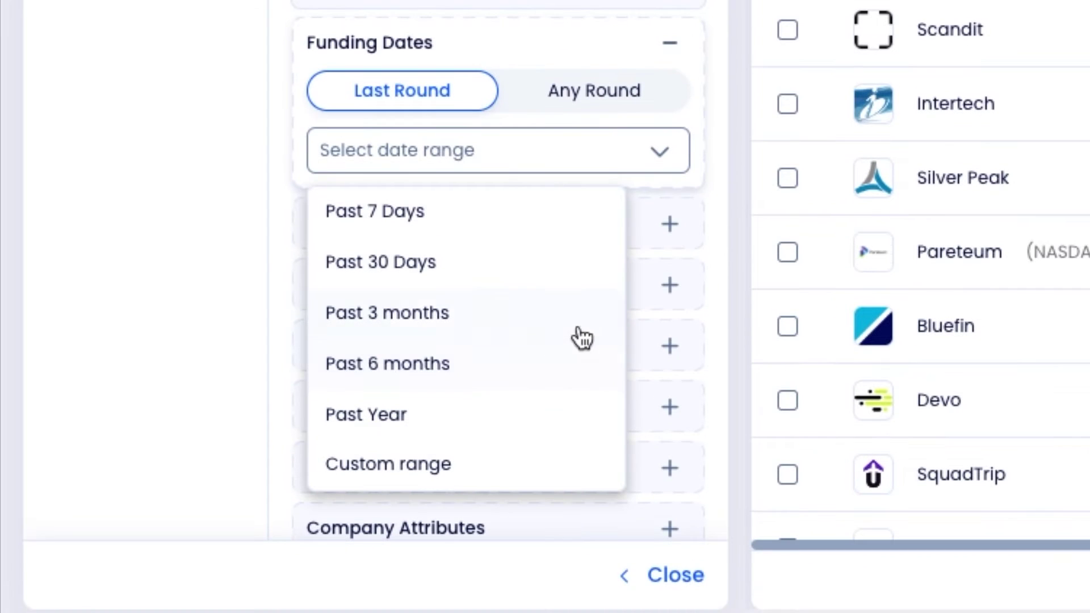
pyautogui.click(370, 266)
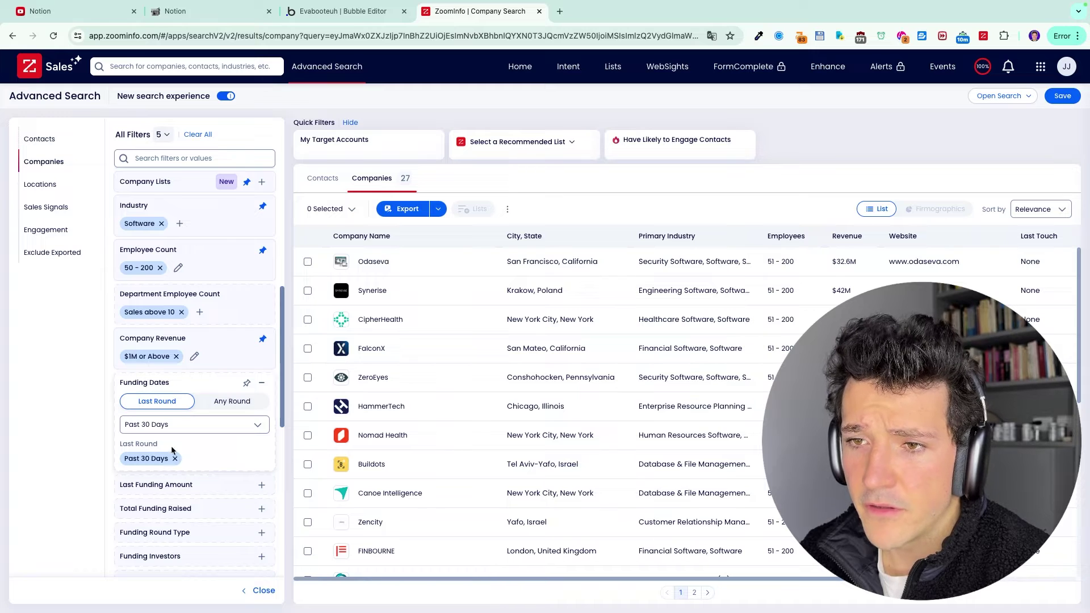
pyautogui.click(236, 427)
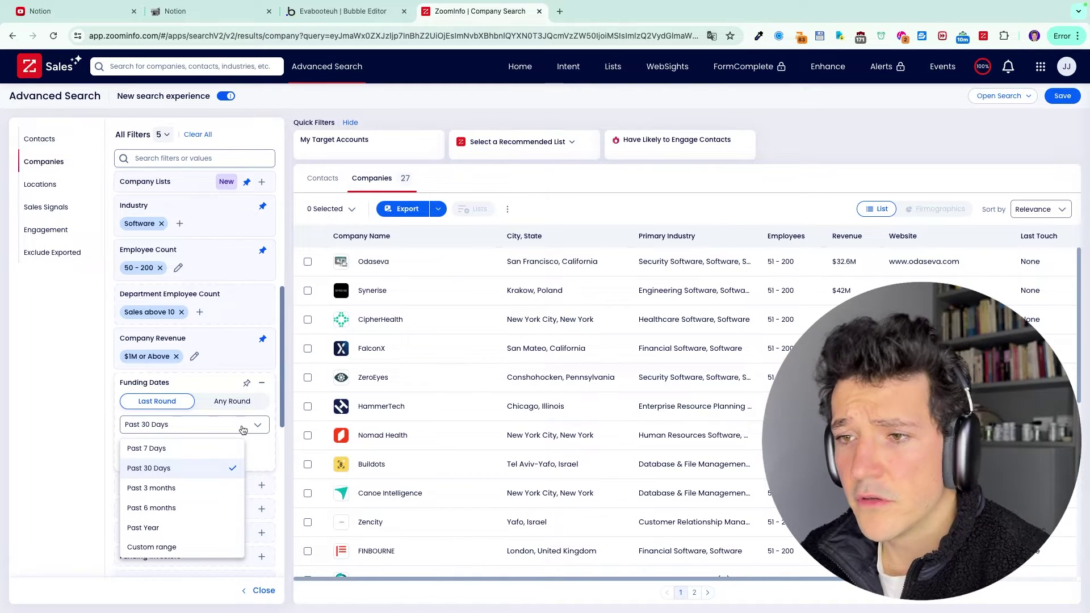
pyautogui.click(191, 426)
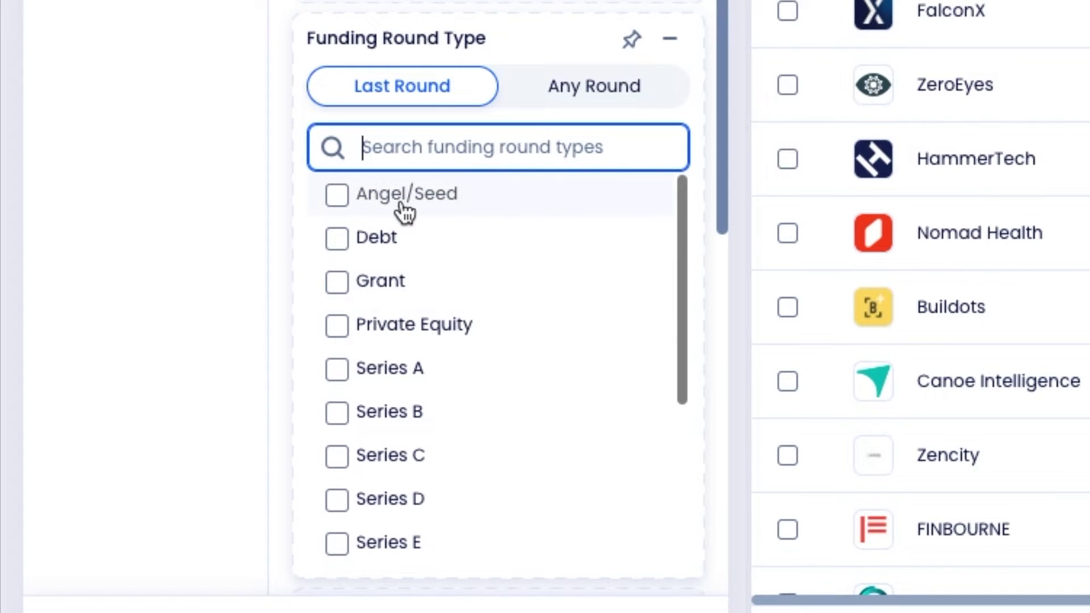
# Step: Tick Angel/Seed and Series A through Series H as last funding round types
pyautogui.click(337, 197)
pyautogui.click(337, 370)
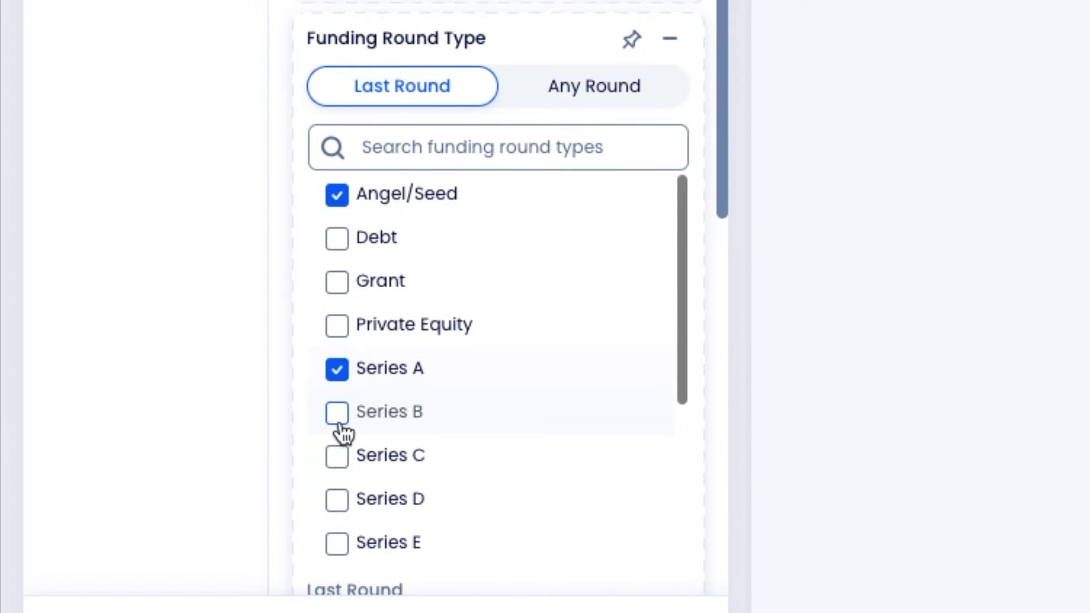
pyautogui.click(339, 417)
pyautogui.click(340, 457)
pyautogui.scroll(-2, 372, 488)
pyautogui.scroll(-2, 372, 493)
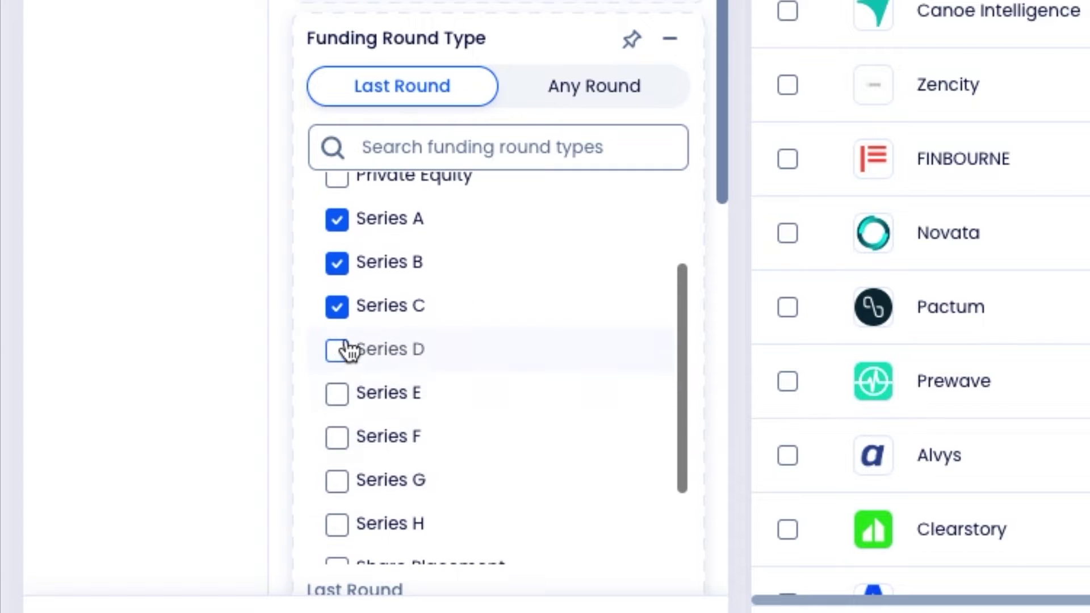
pyautogui.click(339, 350)
pyautogui.click(339, 398)
pyautogui.click(339, 448)
pyautogui.click(337, 484)
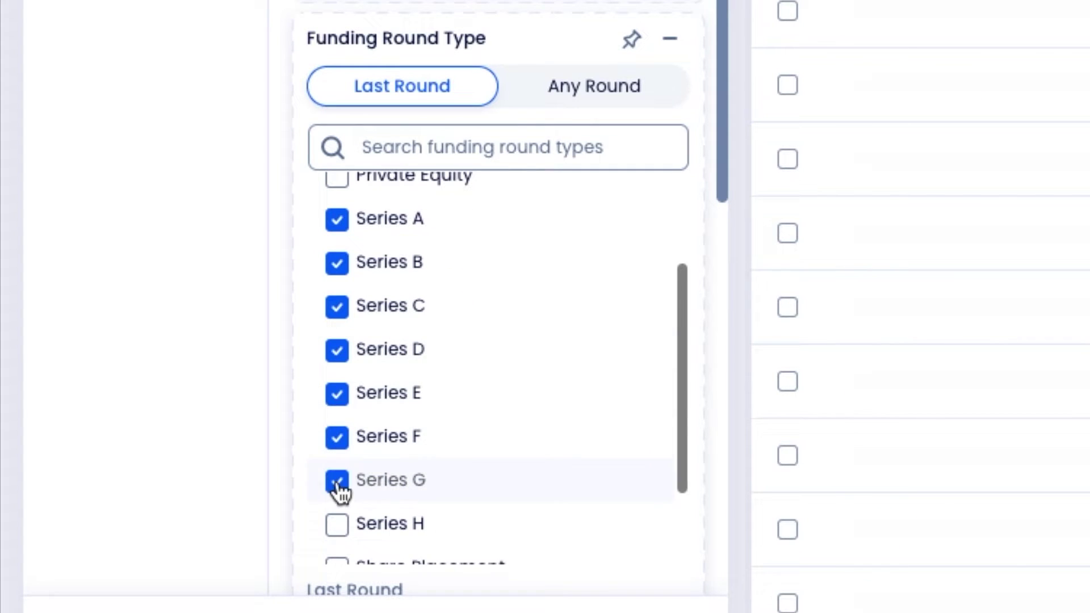
pyautogui.scroll(-2, 375, 472)
pyautogui.click(352, 422)
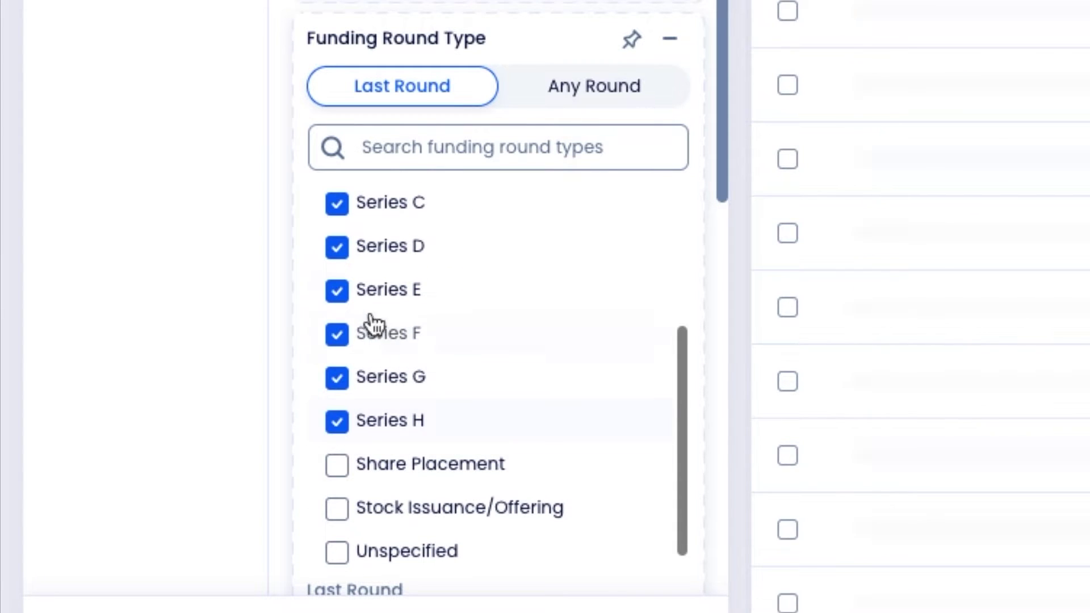
pyautogui.scroll(6, 484, 287)
pyautogui.scroll(-3, 375, 432)
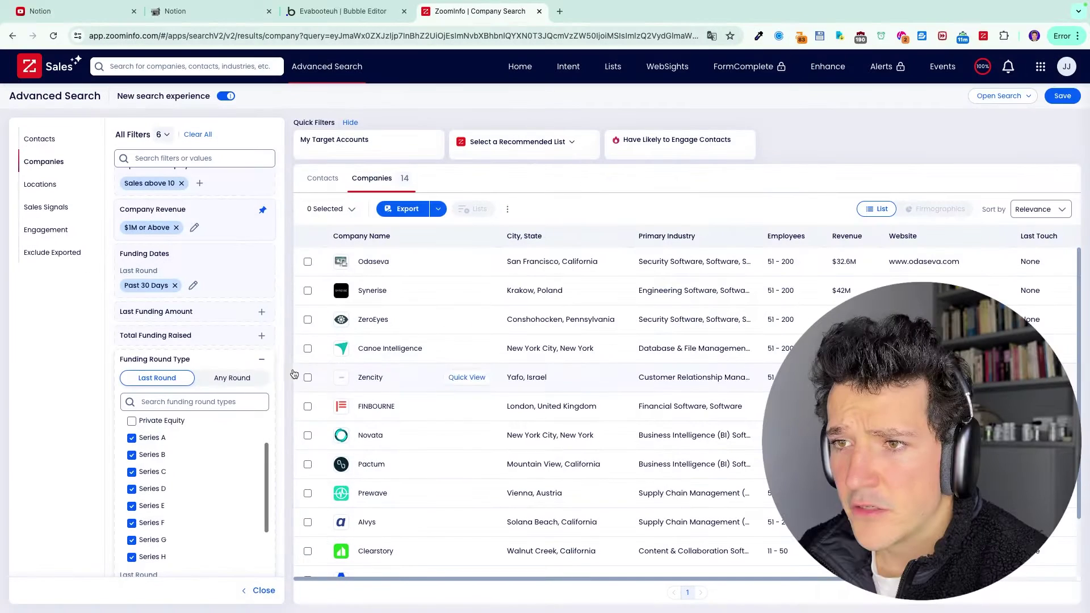
# Step: Collapse the Funding Round Type filter and scroll through the 14 matching companies
pyautogui.click(670, 38)
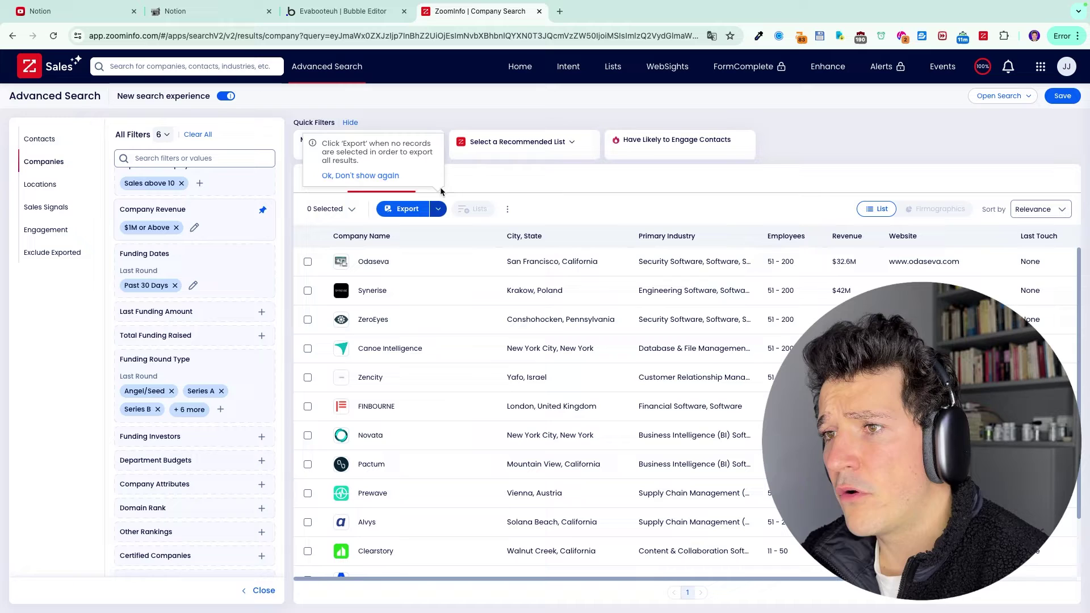
pyautogui.scroll(5, 247, 343)
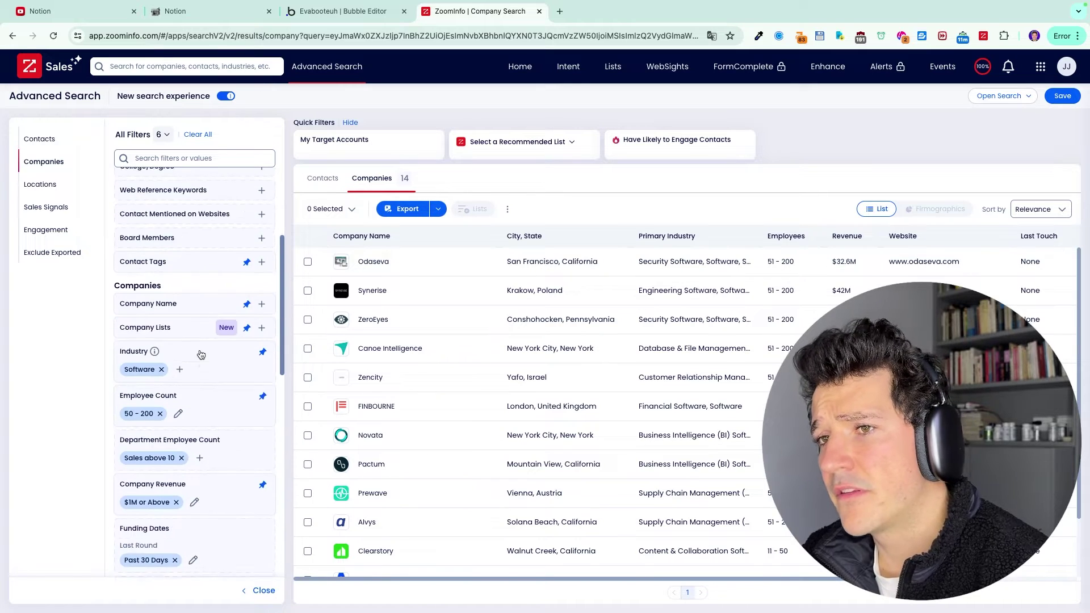
pyautogui.scroll(-3, 216, 349)
pyautogui.scroll(2, 200, 354)
pyautogui.scroll(4, 200, 354)
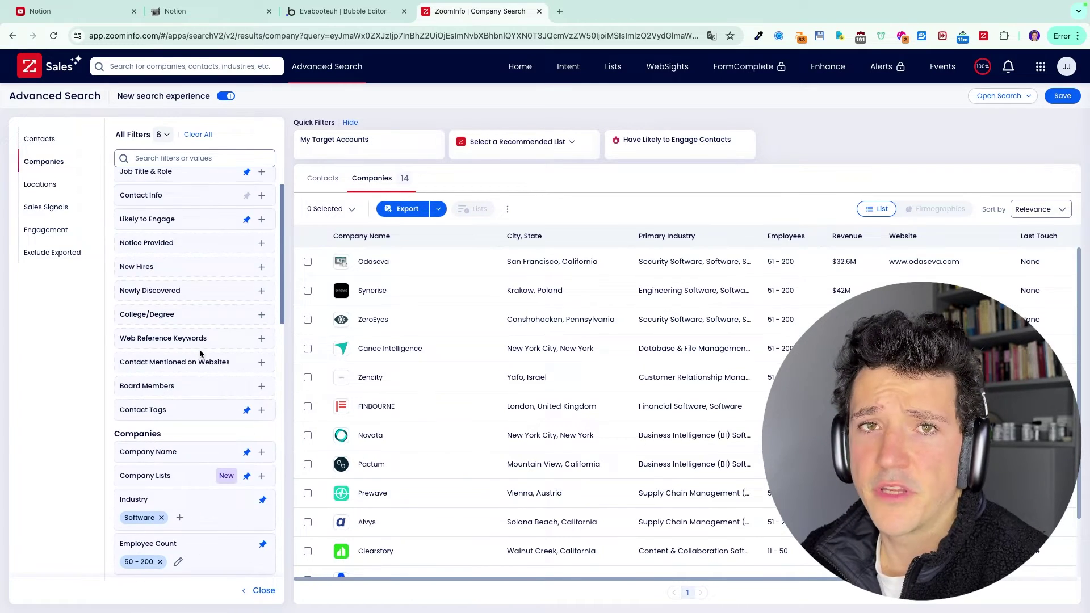
pyautogui.scroll(-5, 200, 354)
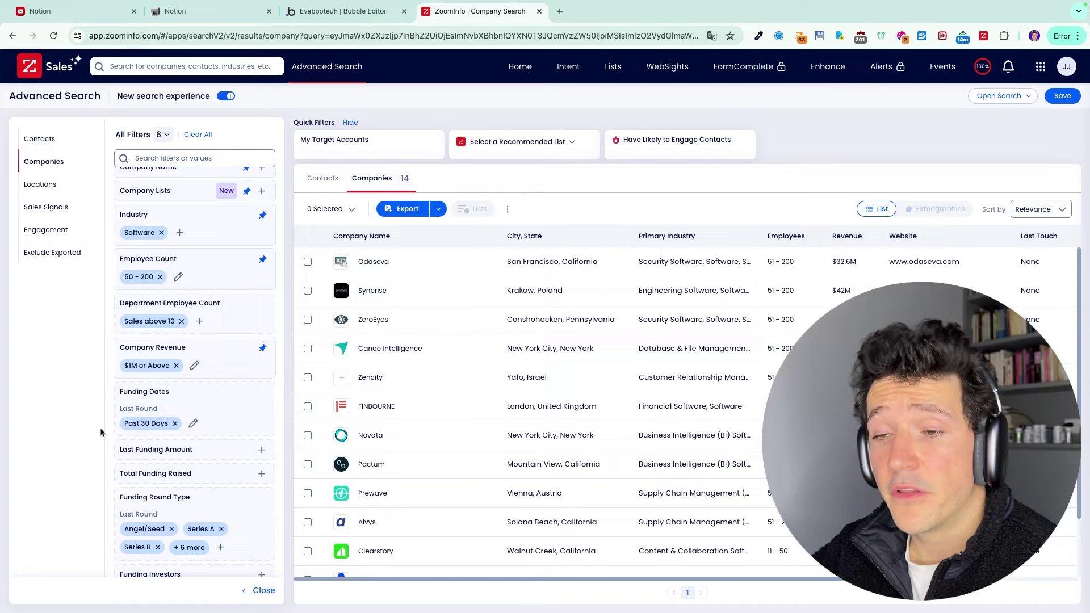
pyautogui.scroll(-10, 136, 432)
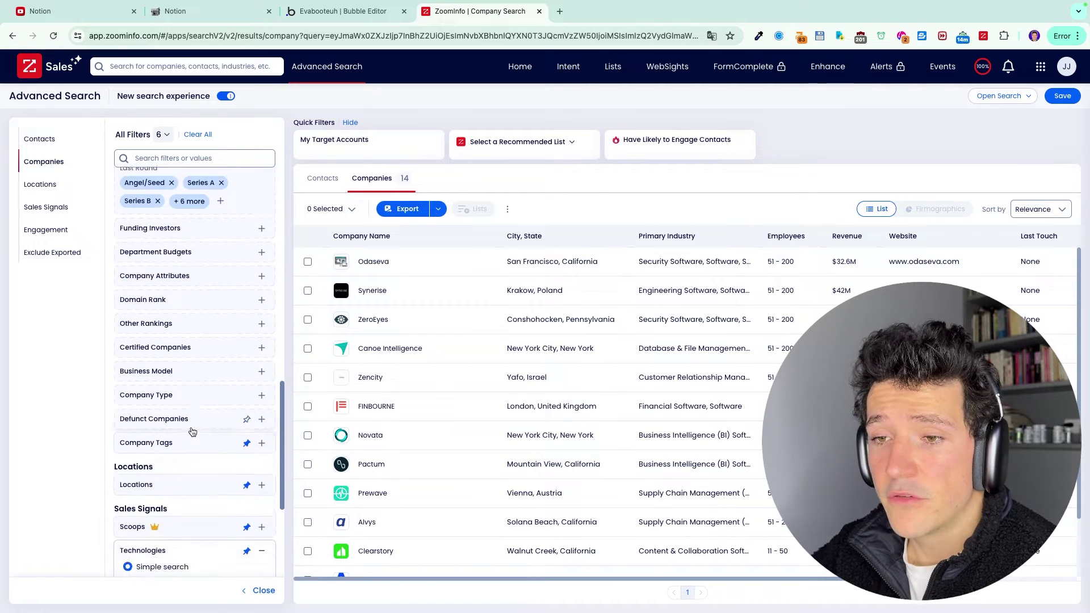
# Step: Search the Technologies filter for 'wordpress.' and review the suggestions
pyautogui.click(136, 438)
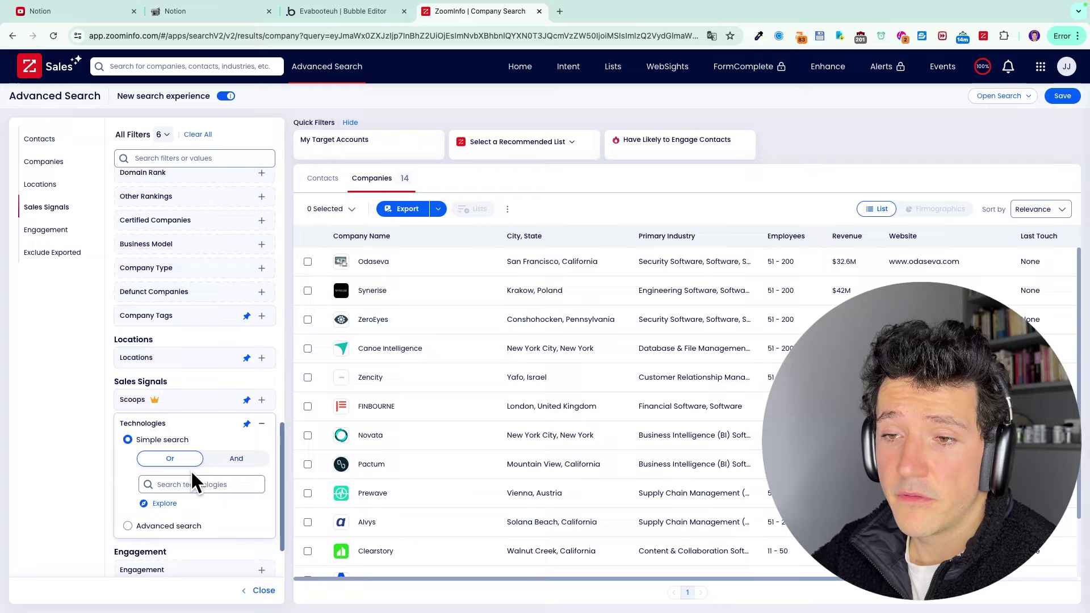
pyautogui.scroll(-1, 191, 477)
pyautogui.click(182, 465)
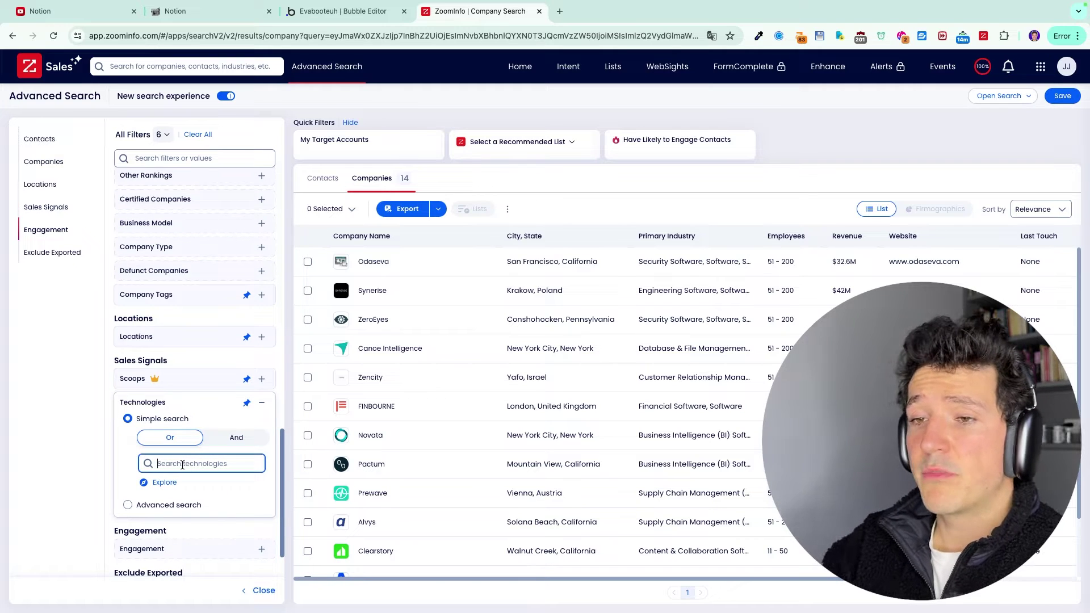
pyautogui.write('w')
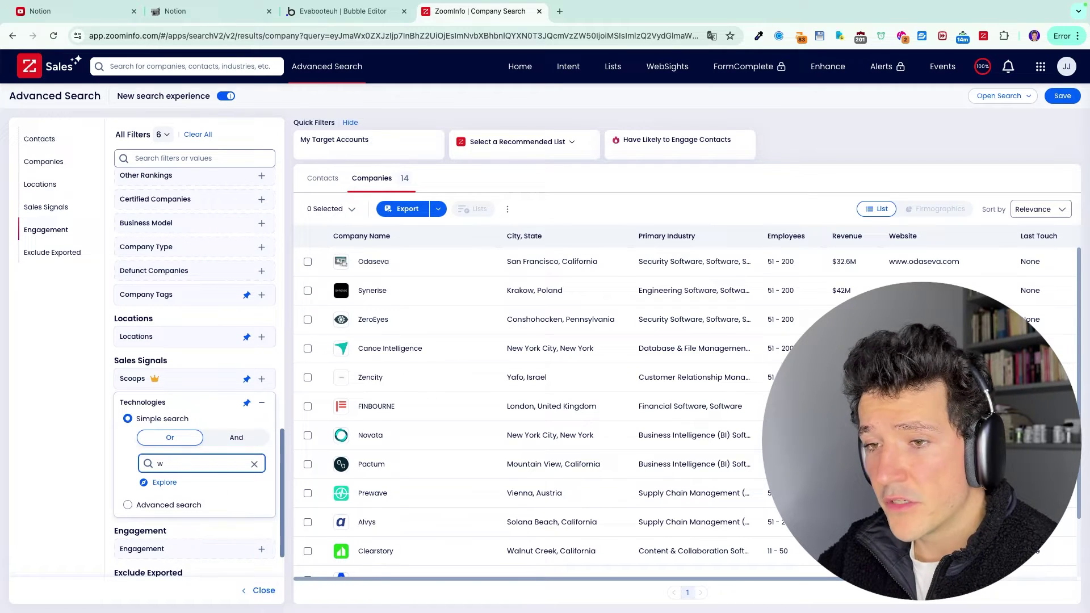
pyautogui.write('ordpress.')
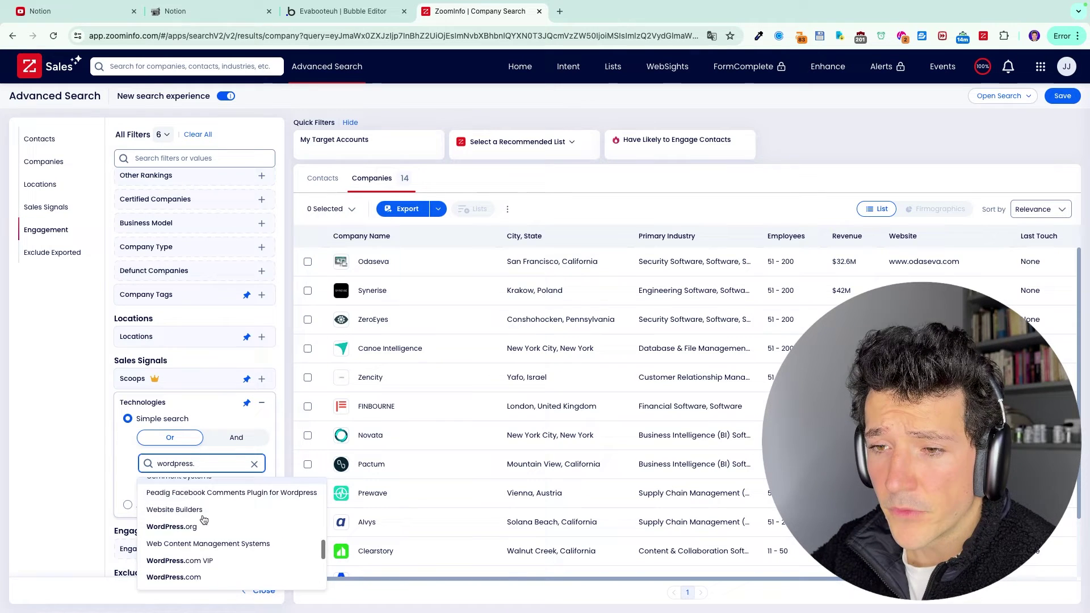
pyautogui.scroll(-1, 196, 511)
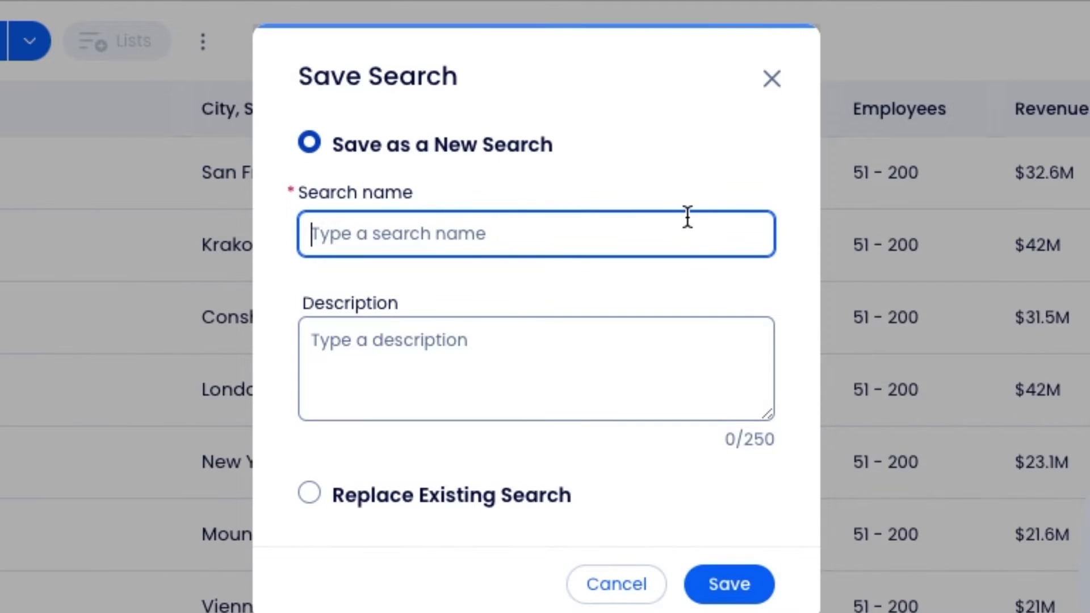
# Step: Save the current search under the name 'US fundraising'
pyautogui.write('US fundraising')
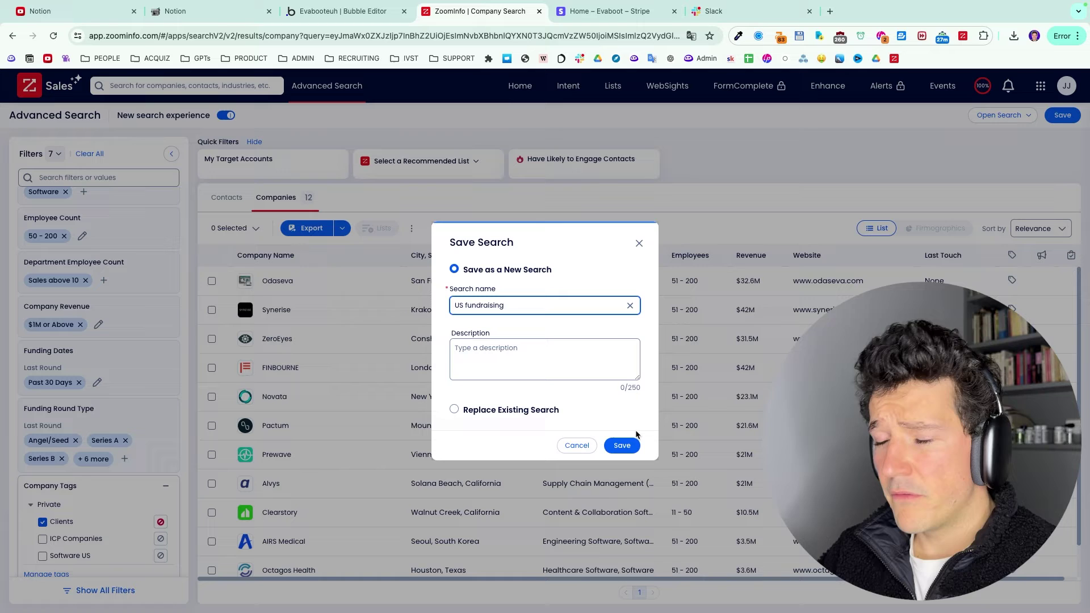
pyautogui.click(623, 445)
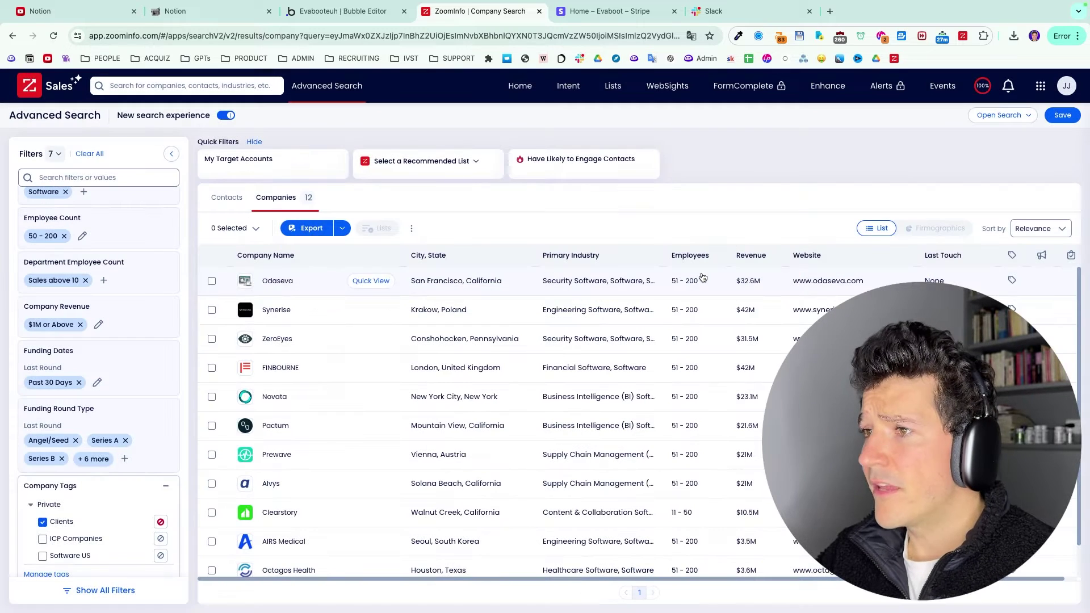
pyautogui.scroll(3, 147, 325)
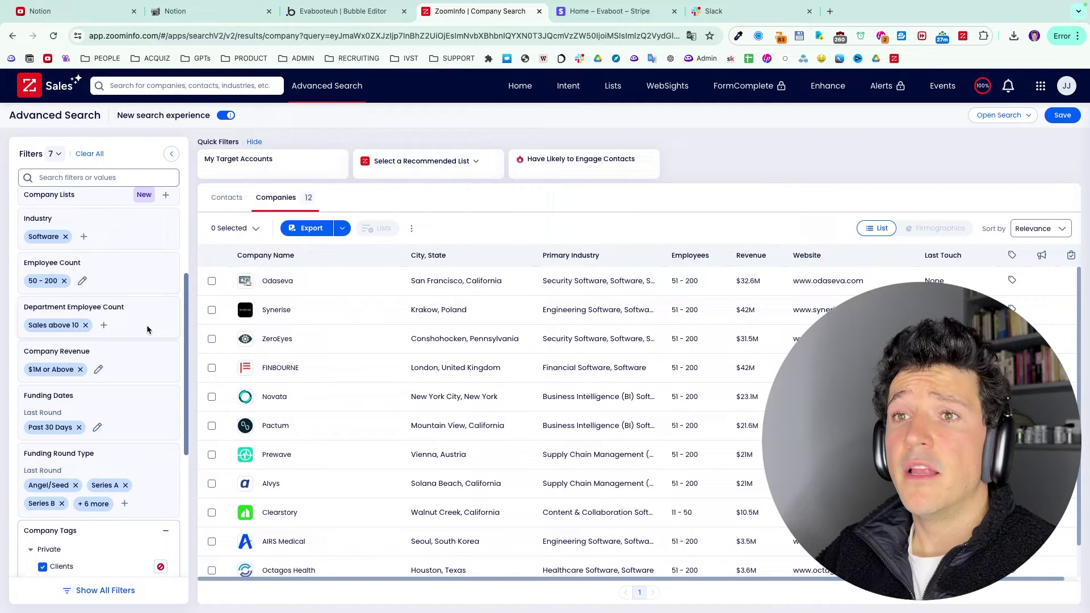
pyautogui.scroll(1, 147, 330)
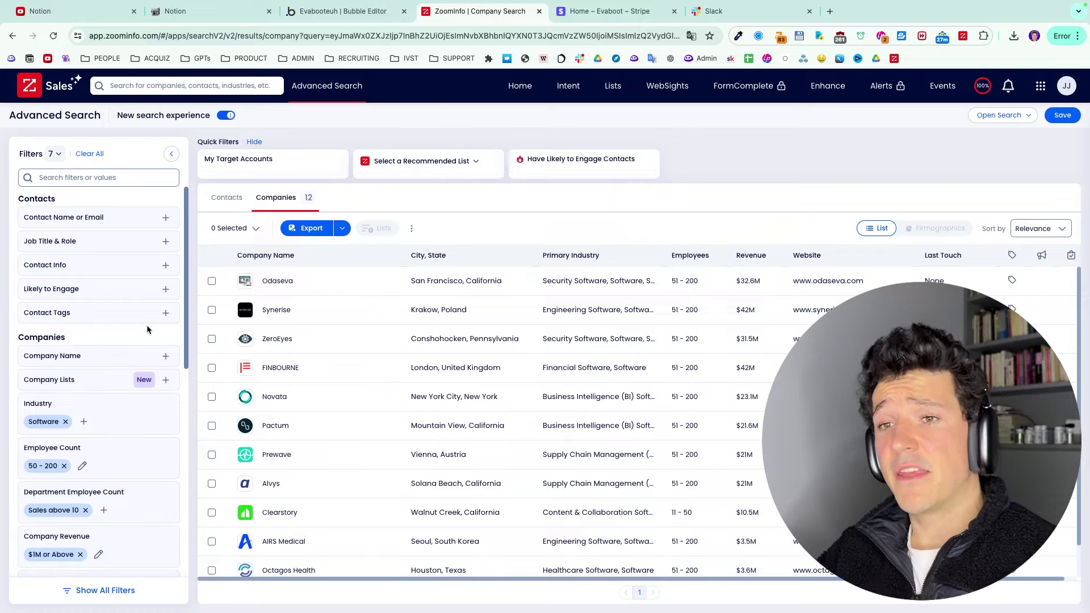
pyautogui.scroll(-3, 146, 325)
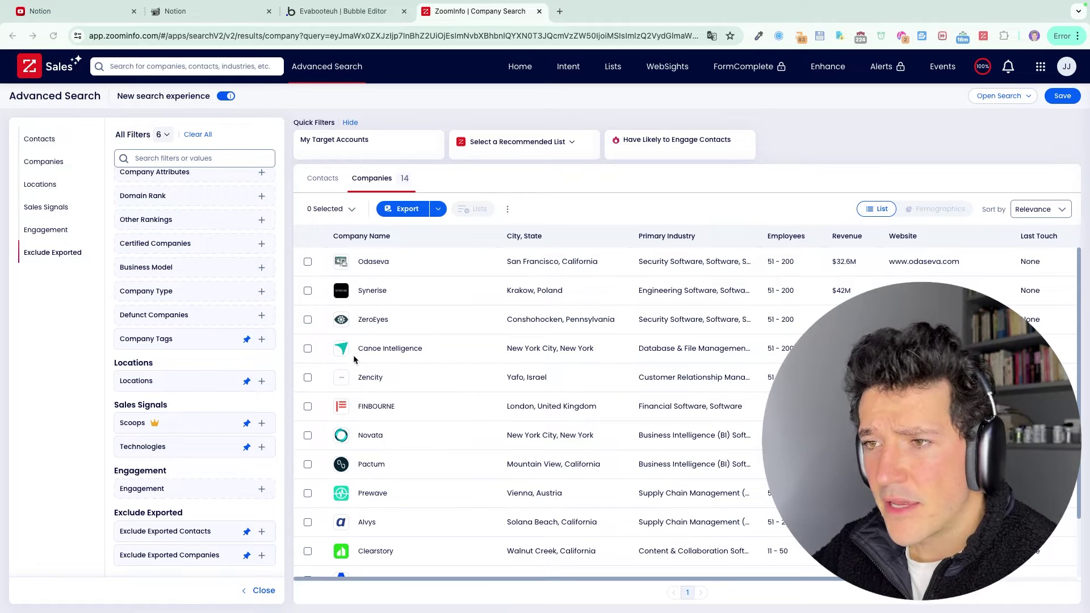
# Step: Tag Canoe Intelligence and Zencity with the Clients company tag
pyautogui.click(308, 349)
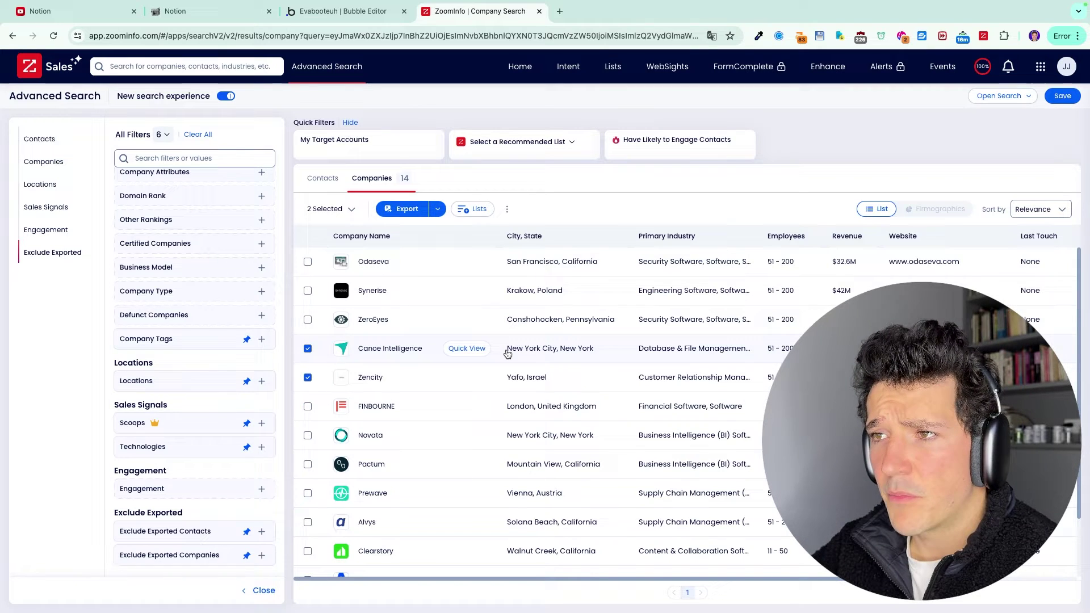
pyautogui.click(508, 212)
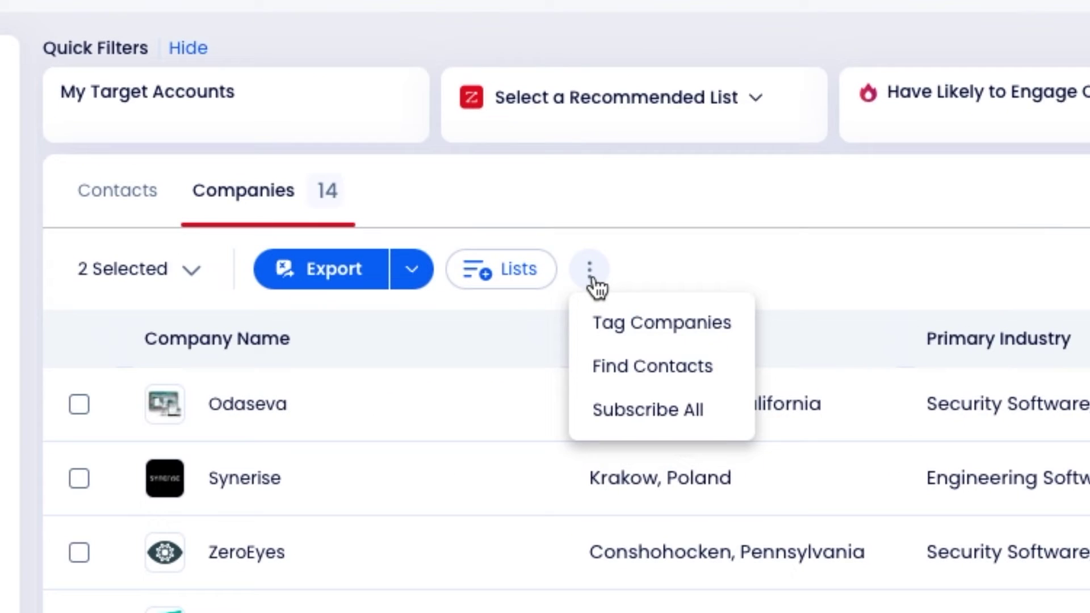
pyautogui.click(680, 329)
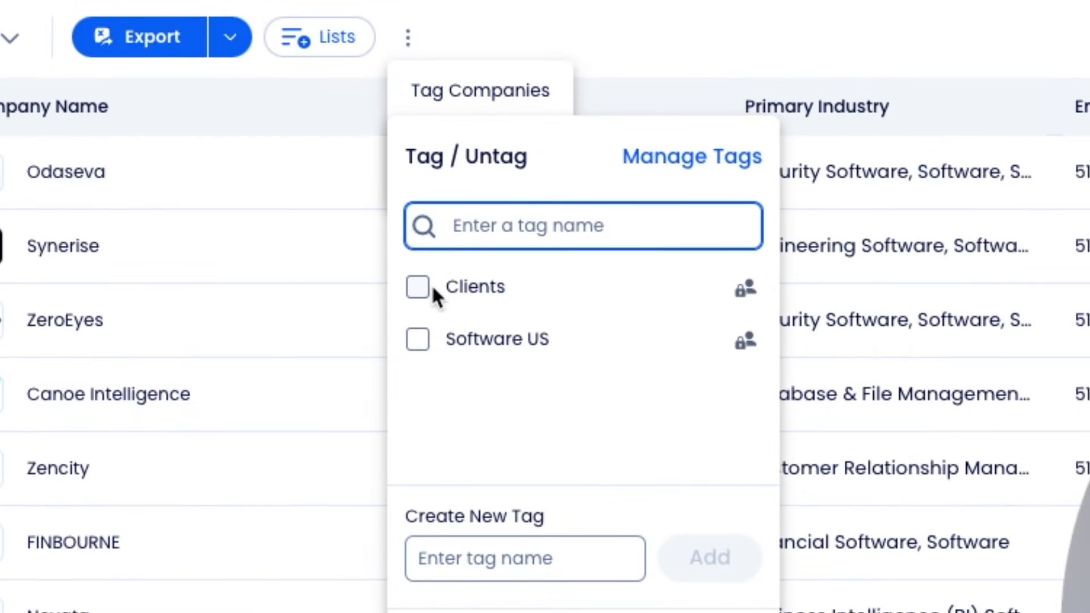
pyautogui.click(419, 288)
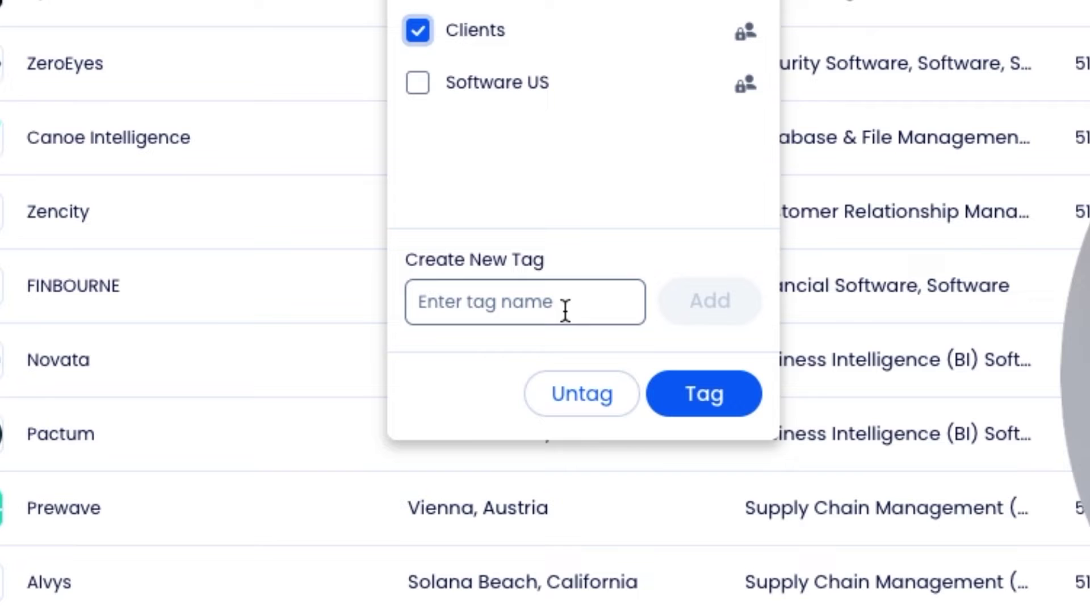
pyautogui.click(568, 304)
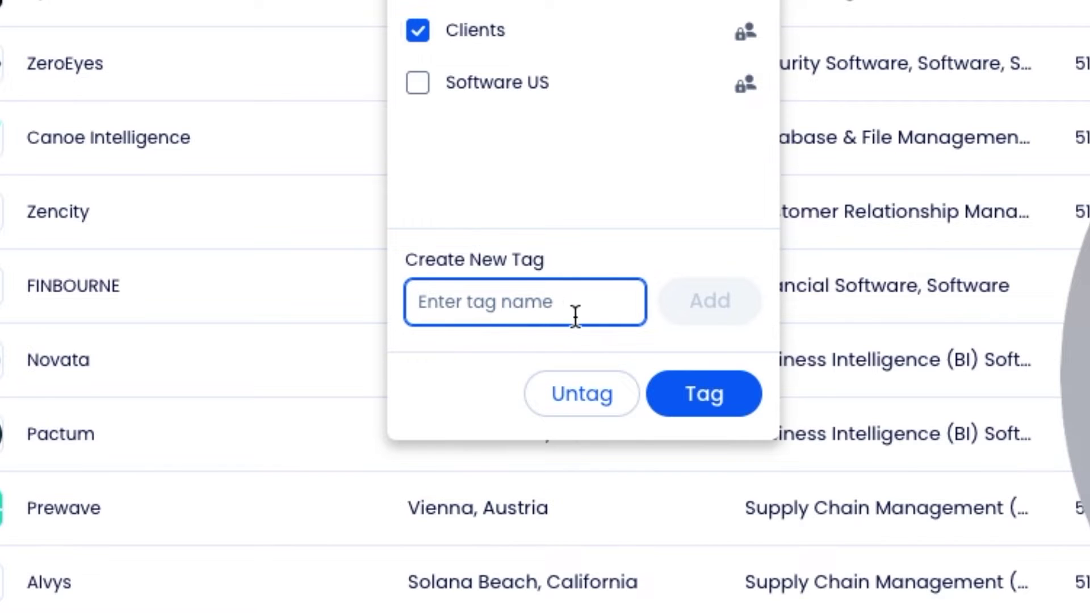
pyautogui.click(704, 394)
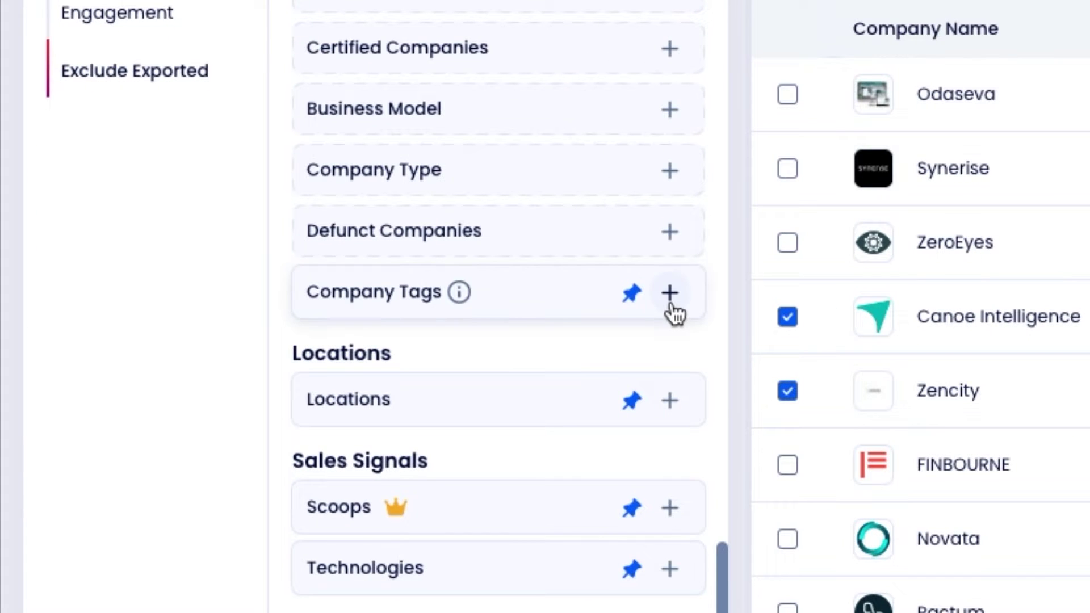
# Step: Set the Company Tags filter to exclude Clients-tagged companies, leaving 12 results
pyautogui.click(671, 307)
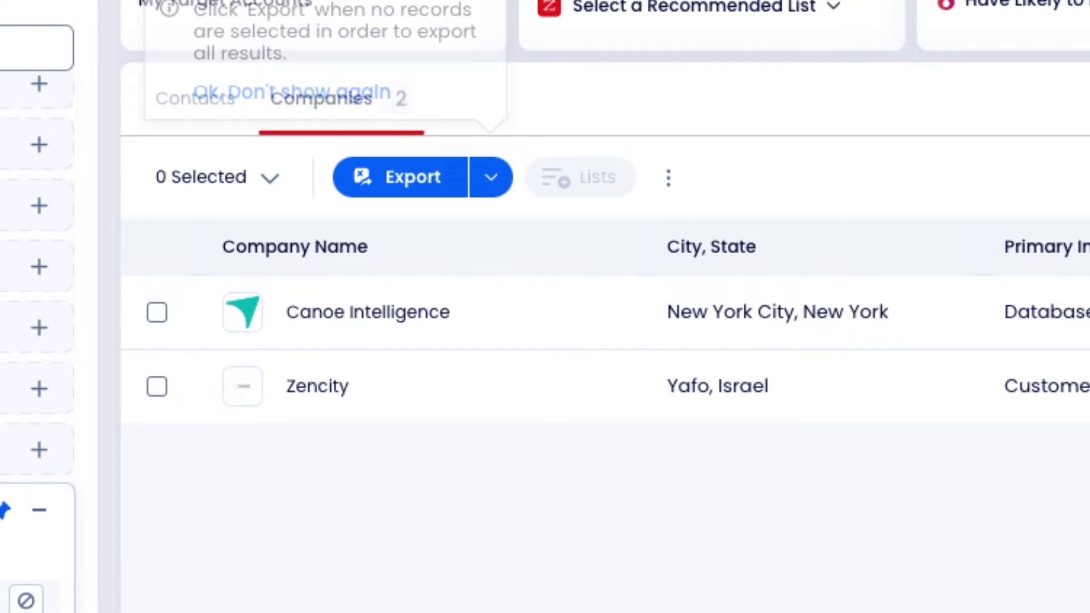
pyautogui.click(540, 302)
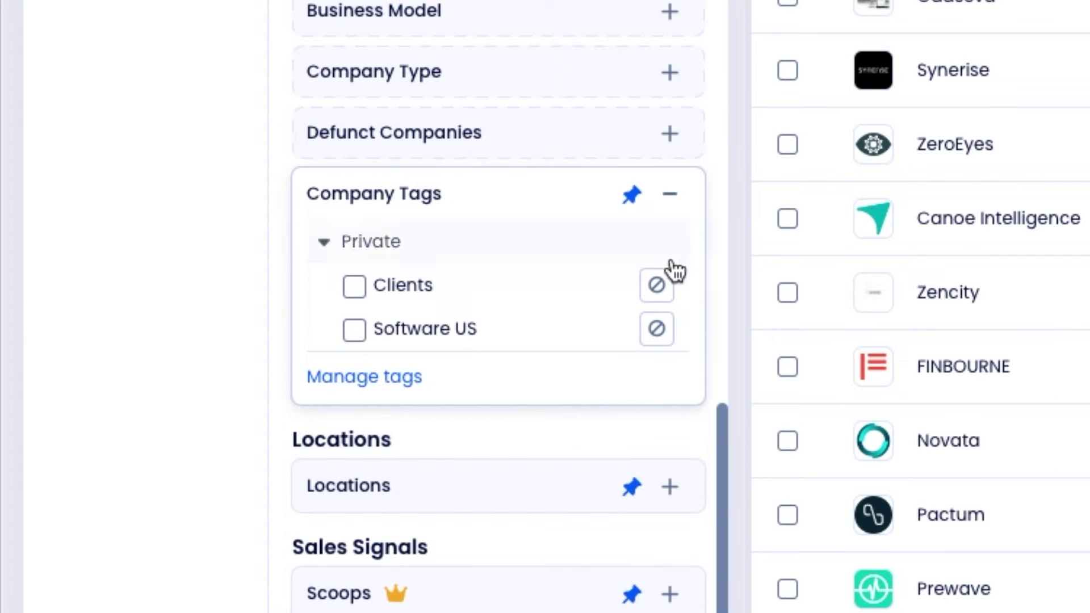
pyautogui.click(658, 288)
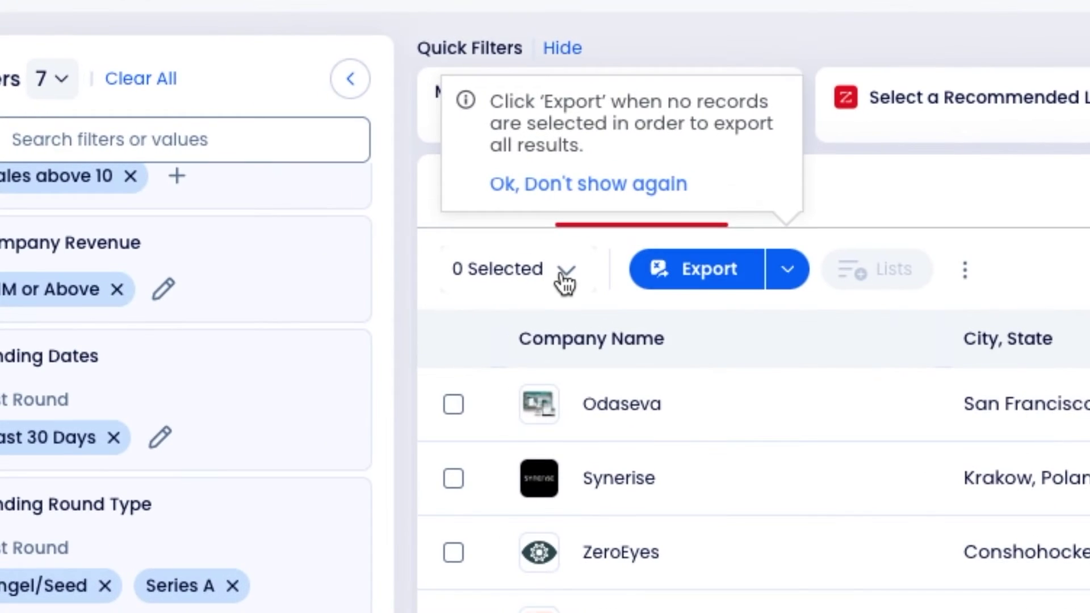
# Step: Select all 12 companies and add them to My Target Accounts
pyautogui.click(256, 209)
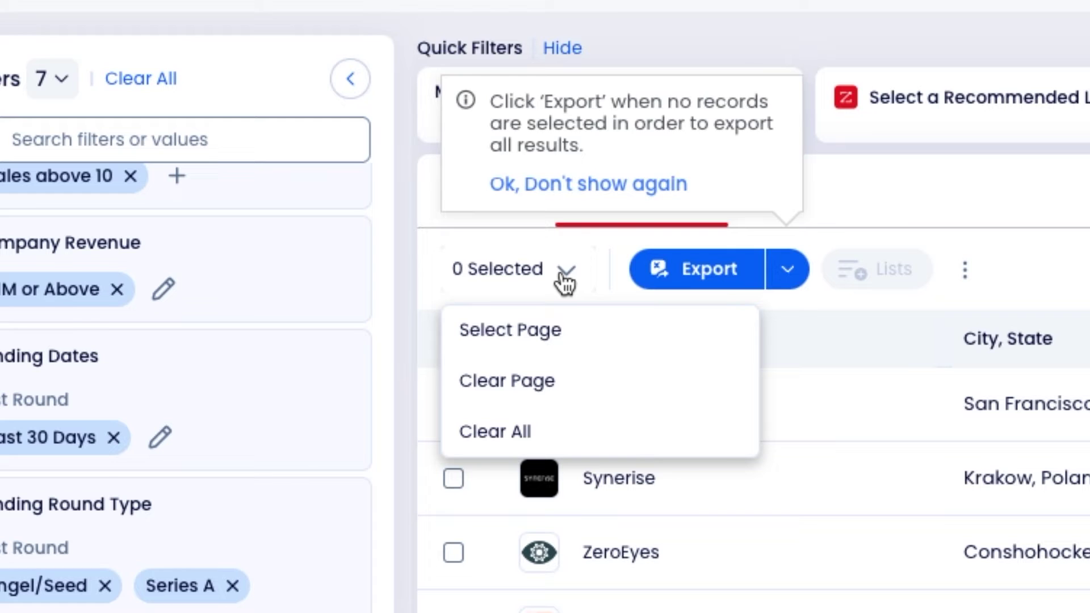
pyautogui.click(555, 332)
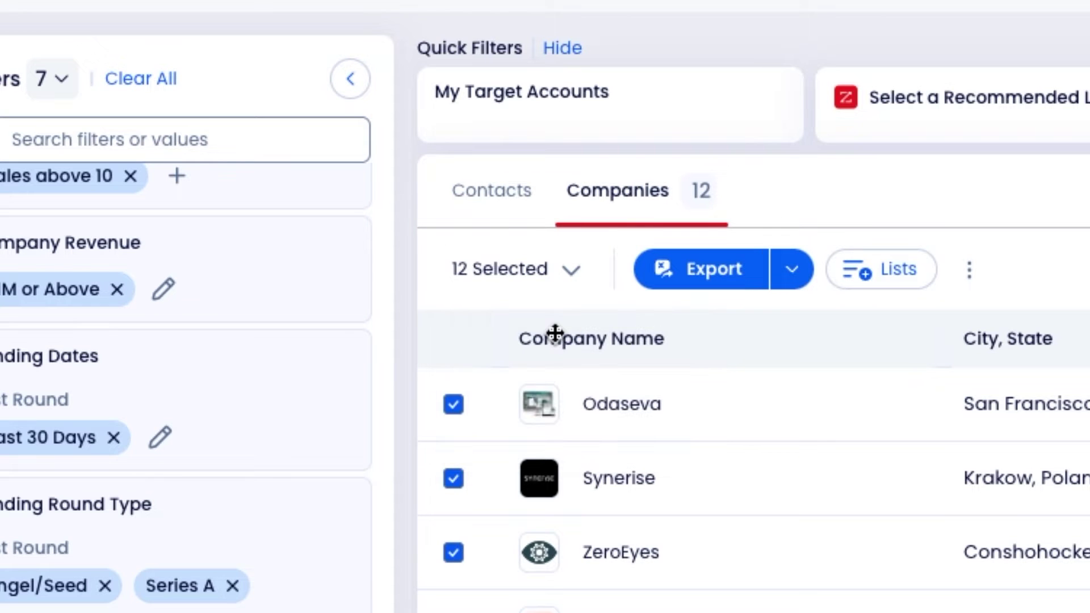
pyautogui.click(883, 275)
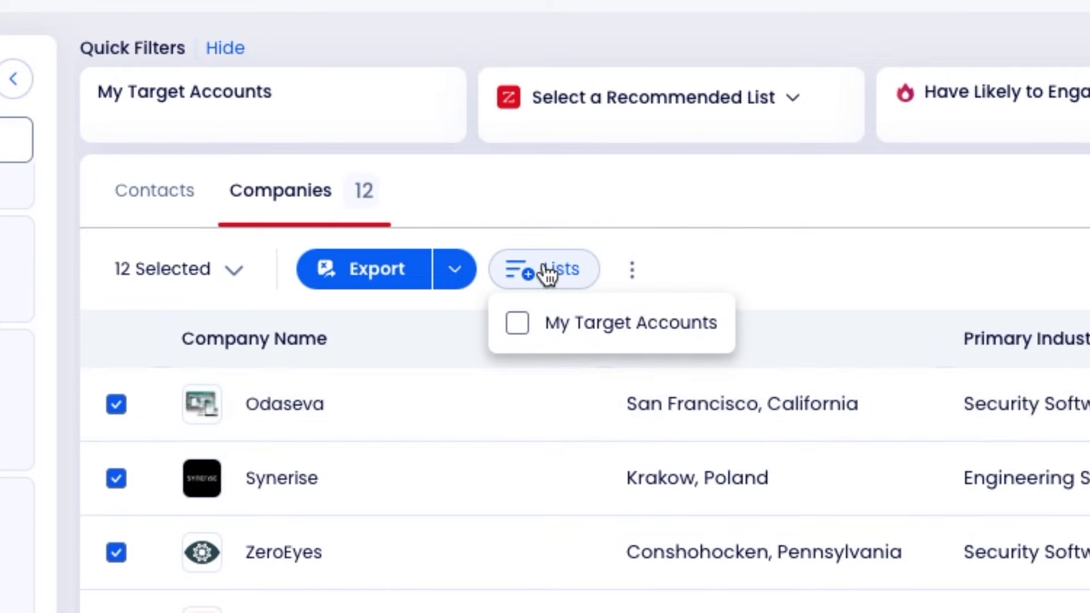
pyautogui.click(519, 334)
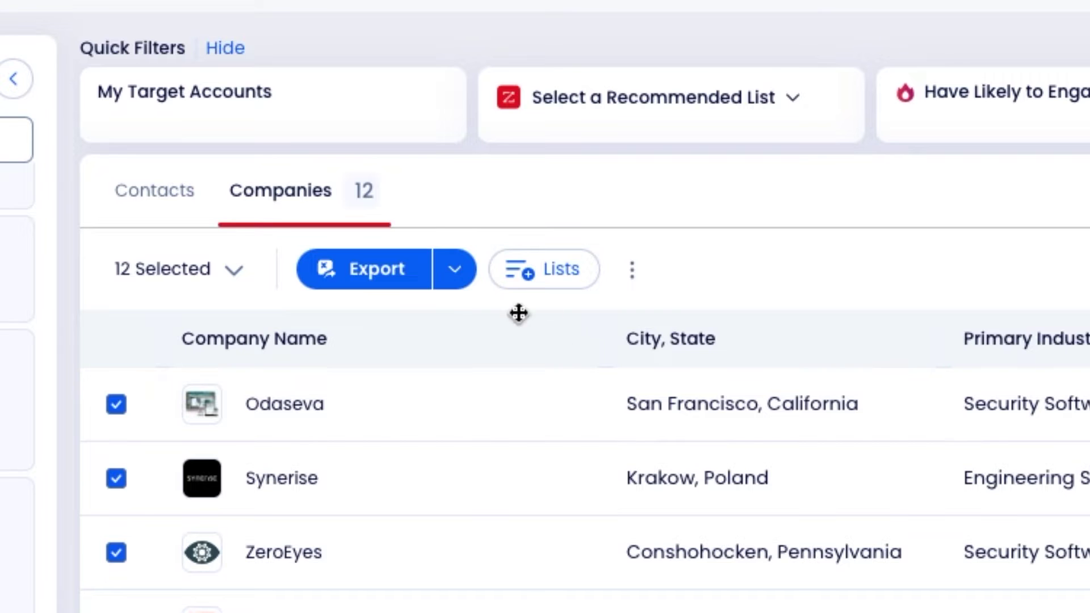
# Step: Tag all 12 selected companies with the ICP Companies tag
pyautogui.click(632, 270)
pyautogui.click(643, 324)
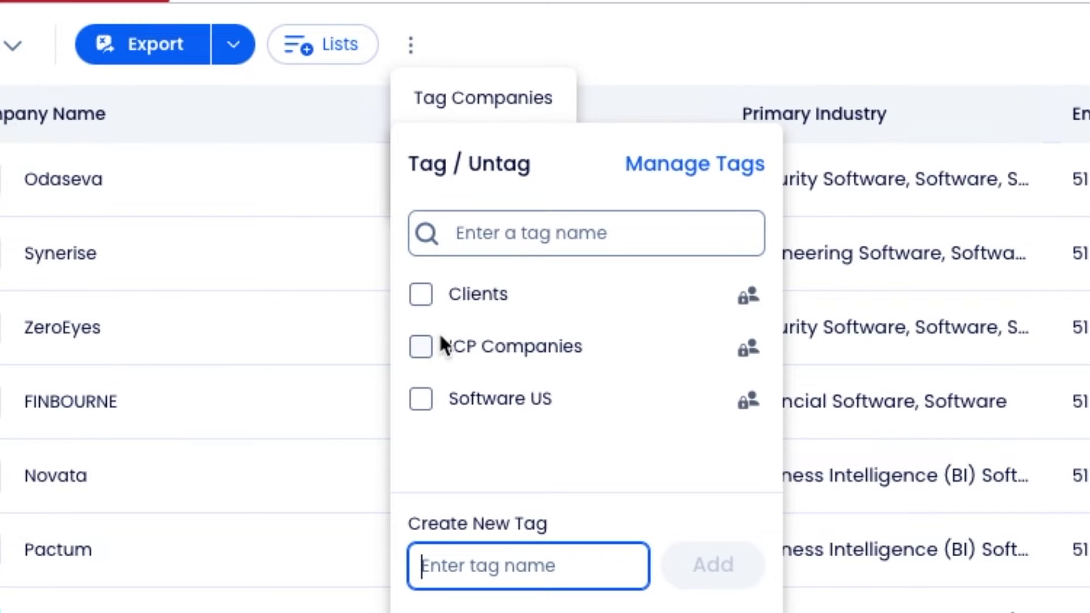
pyautogui.click(545, 570)
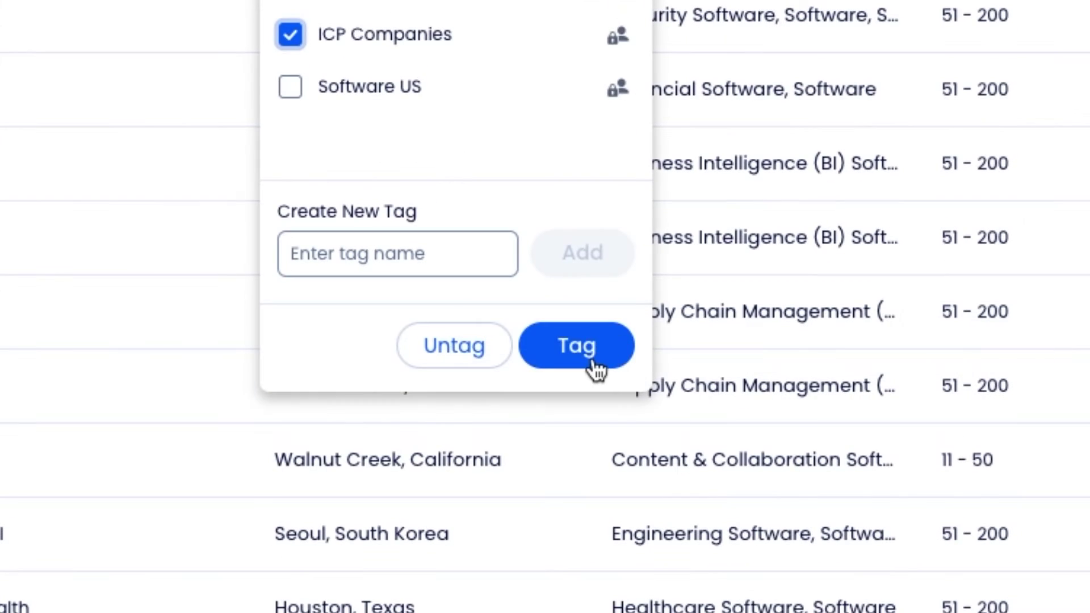
pyautogui.click(593, 364)
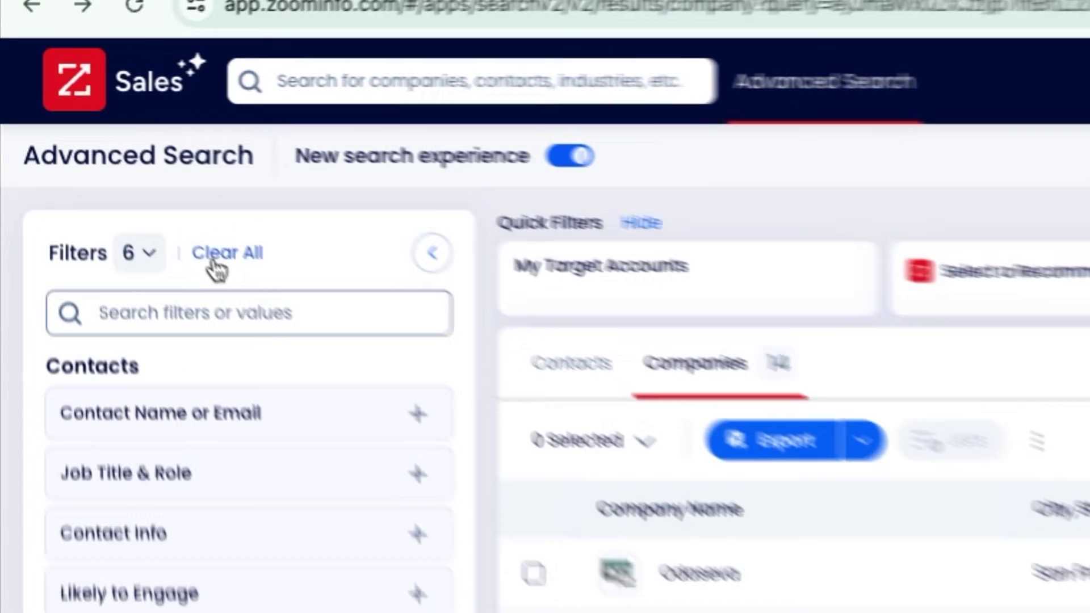
# Step: Clear all earlier filters and filter companies by the ICP Companies tag, giving 12 companies
pyautogui.click(80, 136)
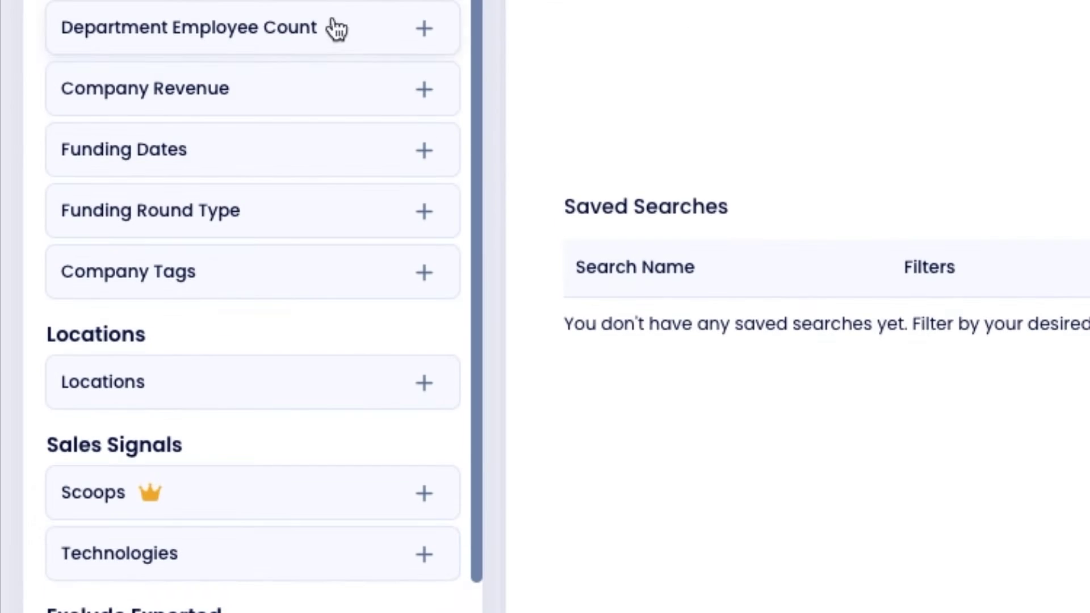
pyautogui.click(316, 293)
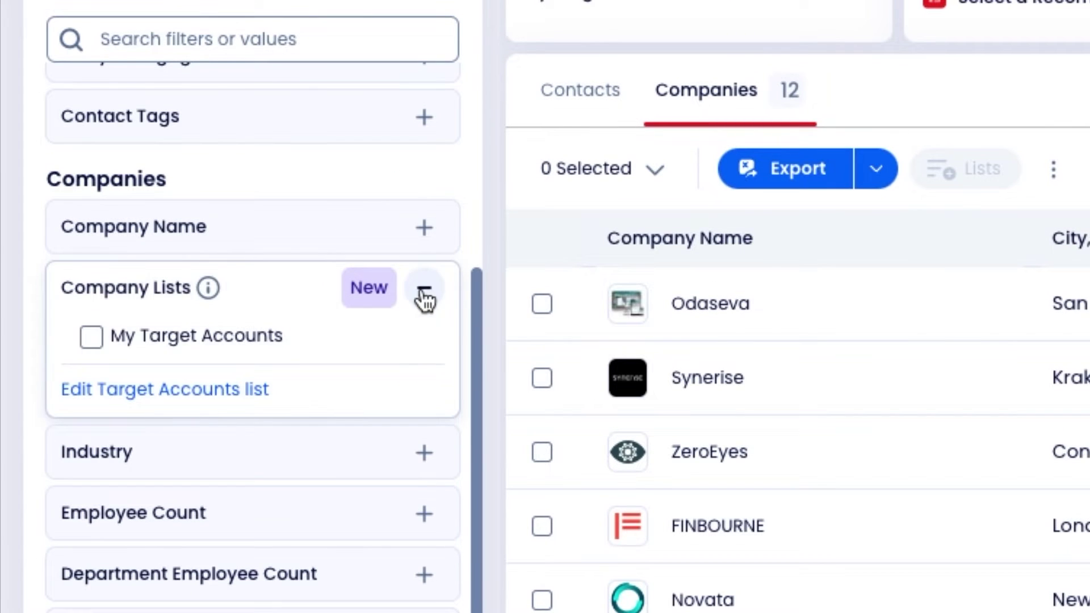
pyautogui.click(425, 289)
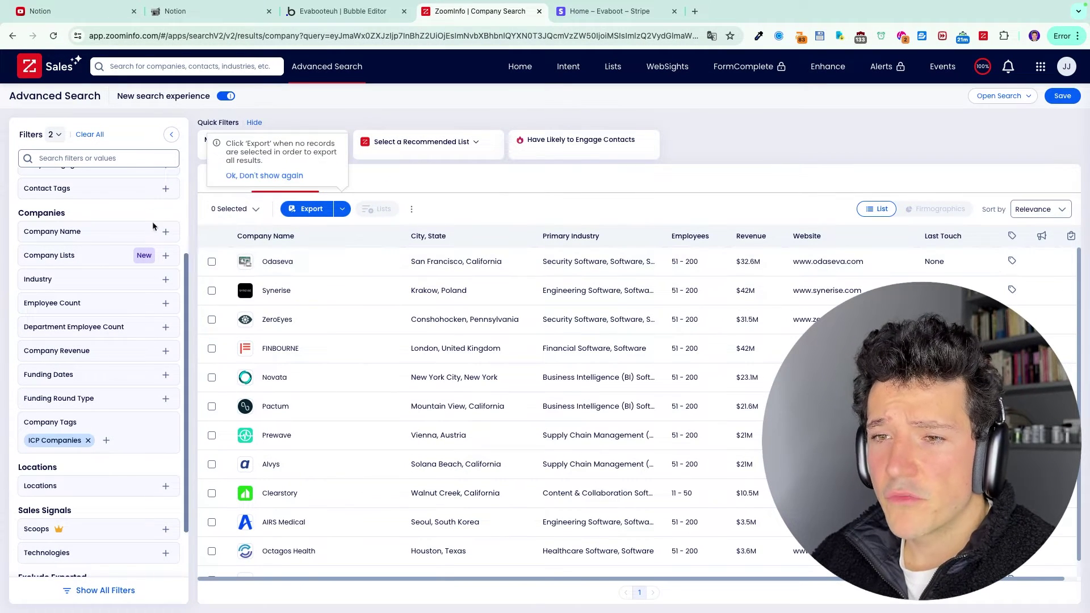
# Step: Switch the results to the 1,224 contacts at the ICP-tagged companies
pyautogui.click(234, 189)
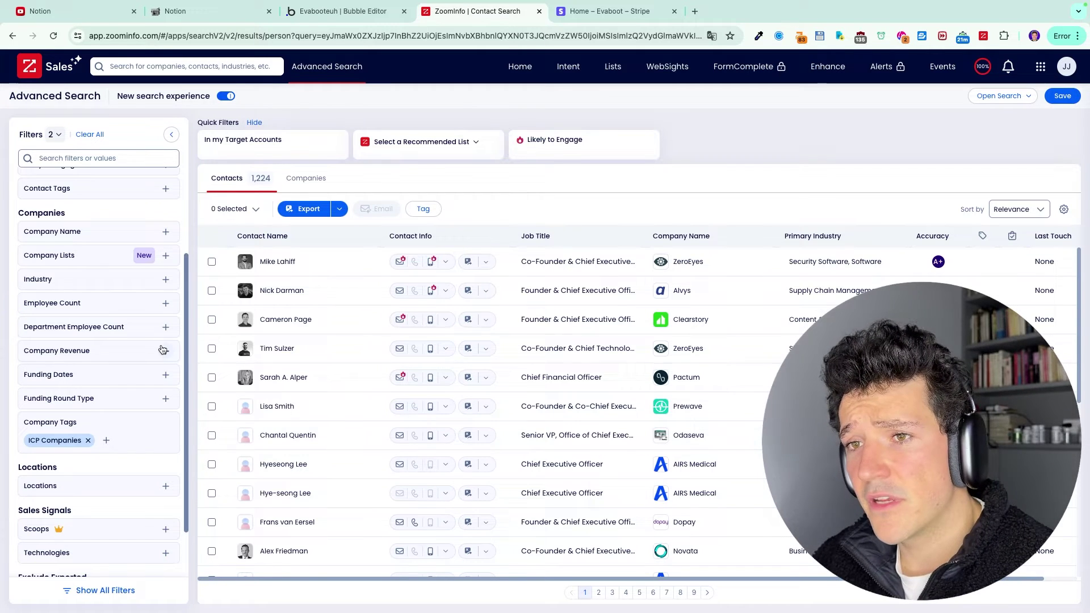
pyautogui.scroll(3, 135, 389)
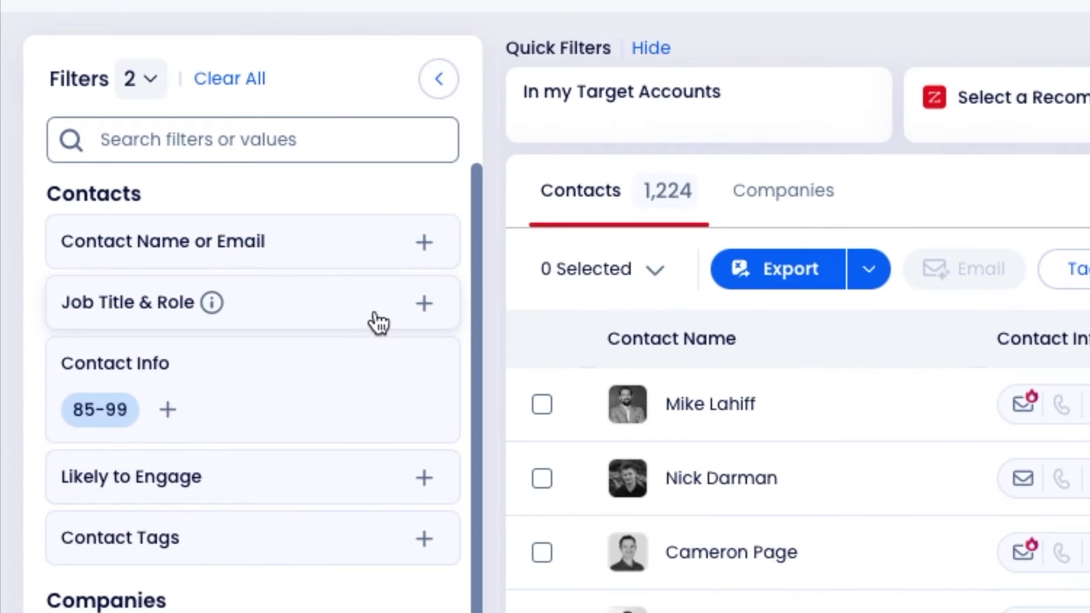
# Step: Limit contacts to C-Level, VP-Level and Director seniority under Job Title & Role
pyautogui.click(148, 229)
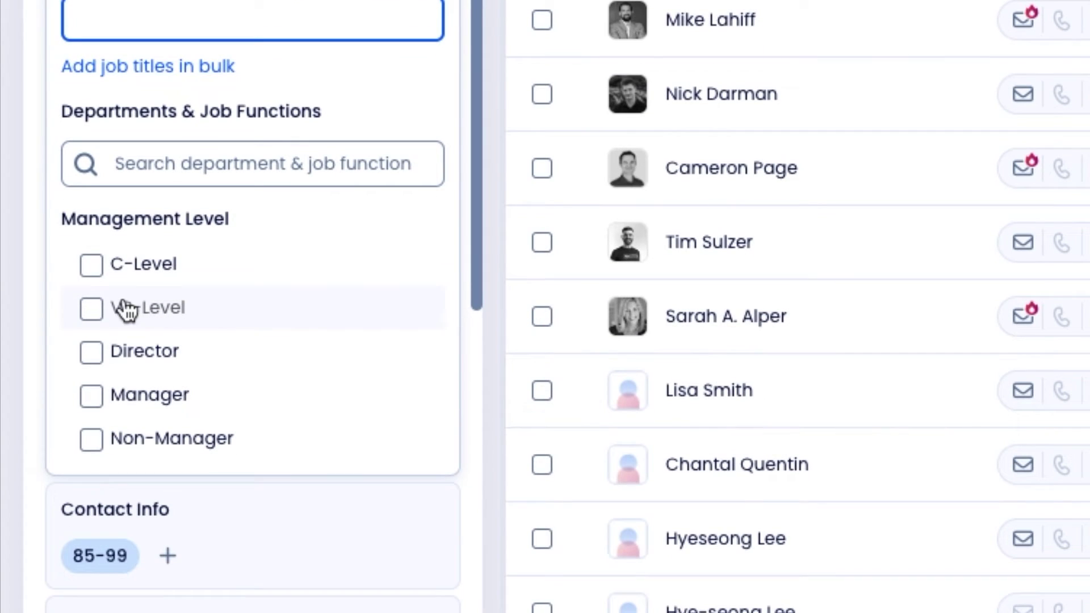
pyautogui.click(97, 273)
pyautogui.click(92, 313)
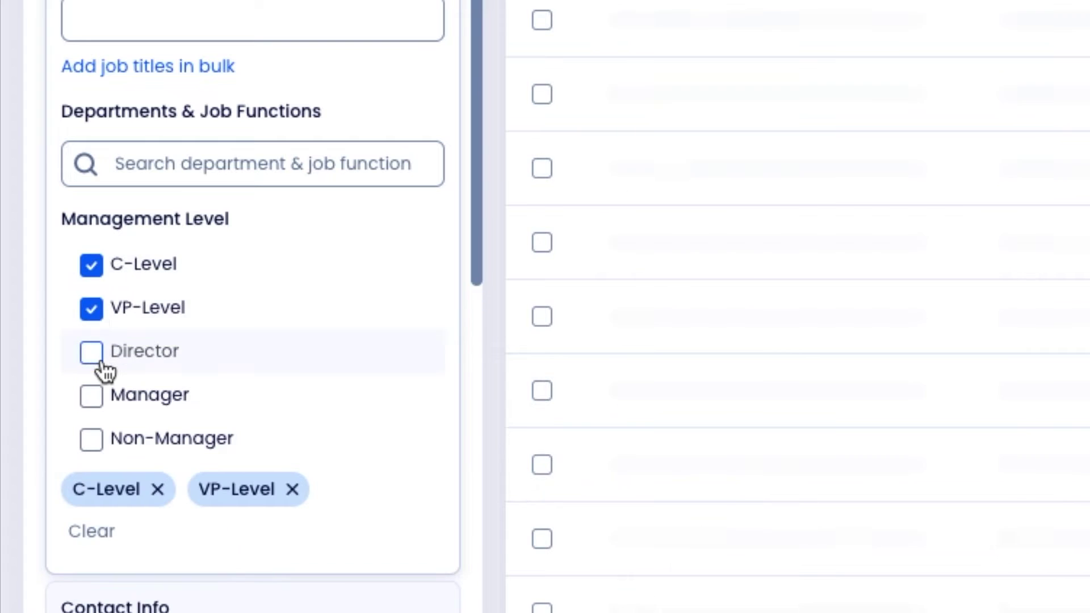
pyautogui.click(91, 355)
# Step: Add Sales and Marketing as job title keywords, leaving 43 contacts
pyautogui.click(220, 309)
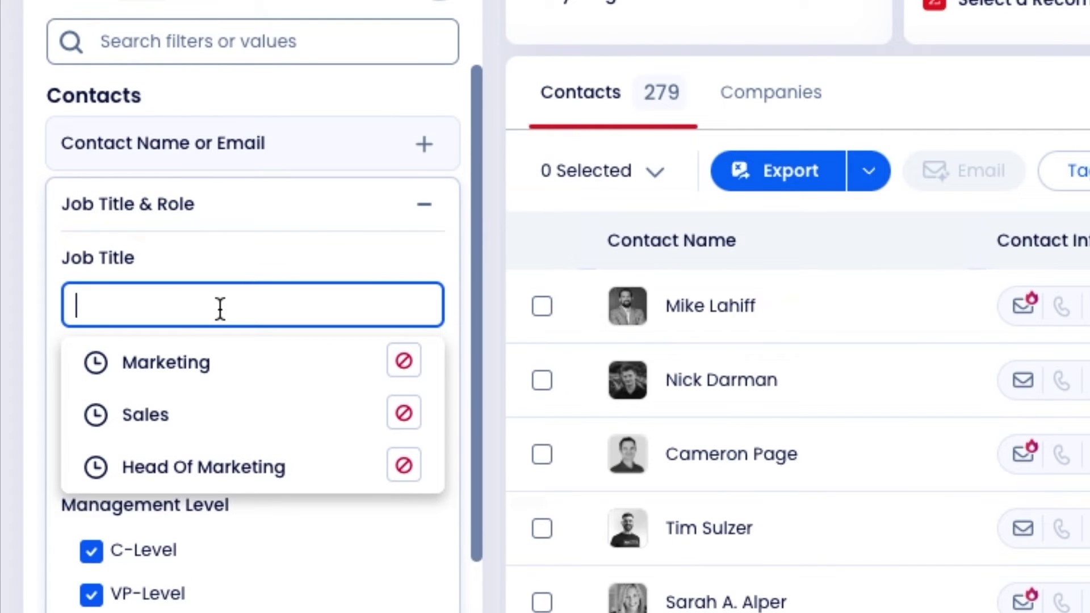
pyautogui.write('Sales')
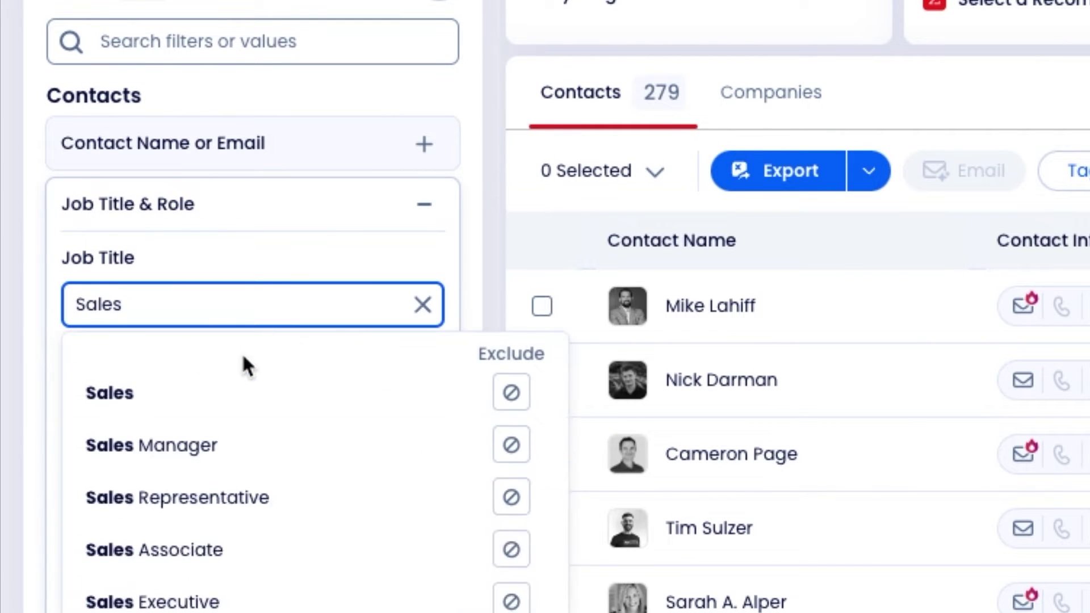
pyautogui.press('Return')
pyautogui.write('Mar')
pyautogui.click(155, 390)
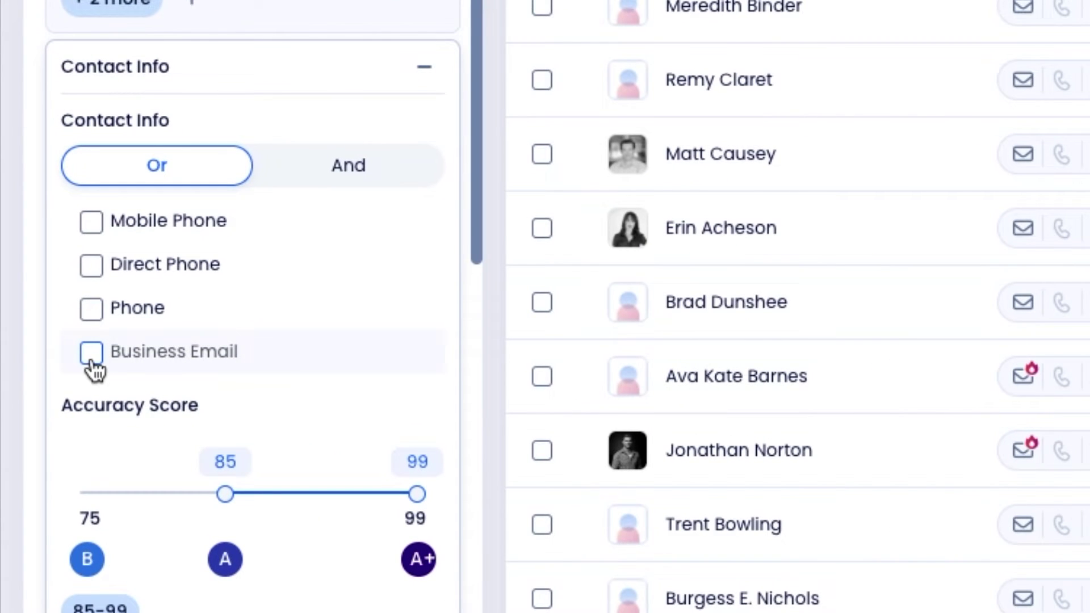
# Step: Require a business email, direct phone or mobile phone, matched with Or, leaving 27 contacts
pyautogui.click(92, 354)
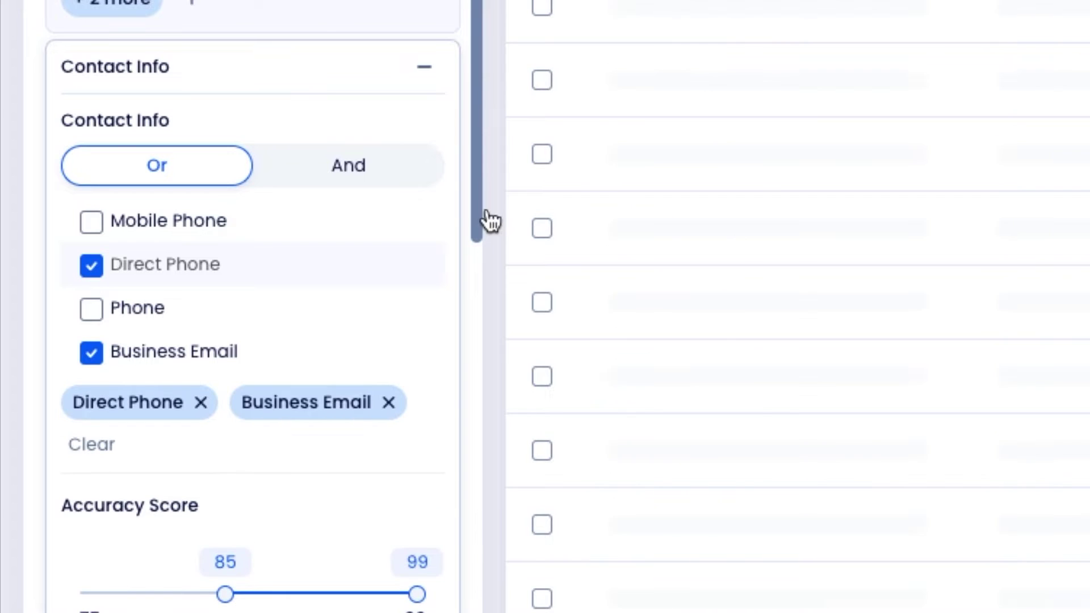
pyautogui.click(347, 174)
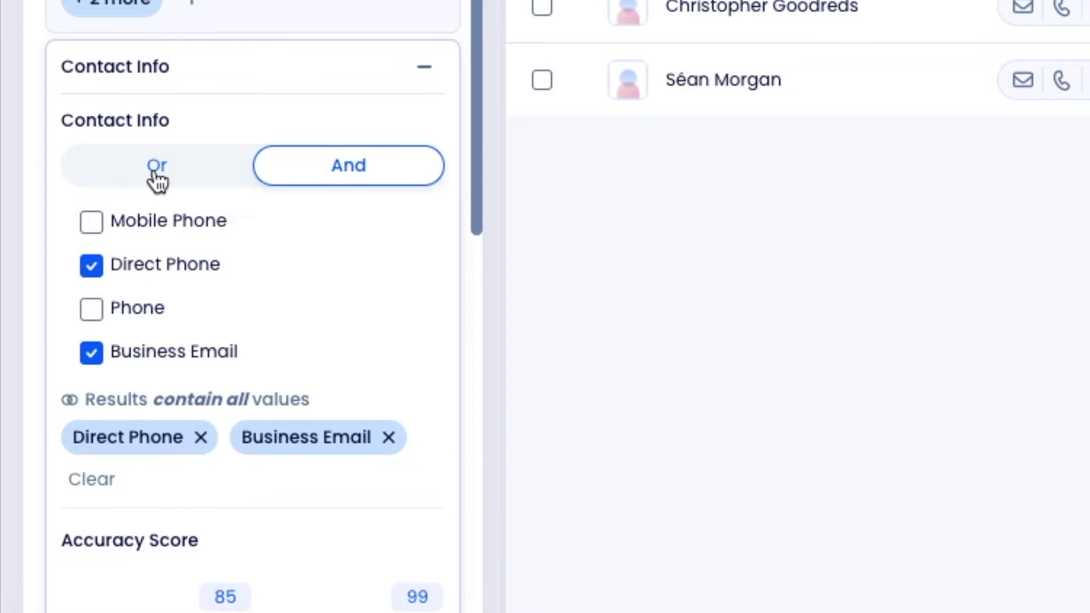
pyautogui.click(156, 180)
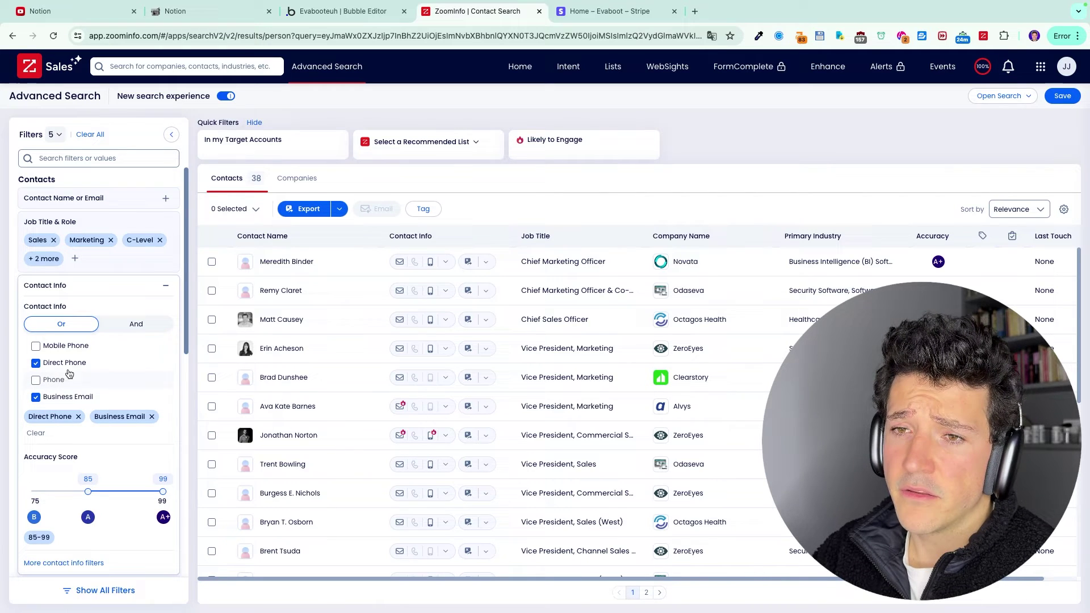
pyautogui.click(36, 346)
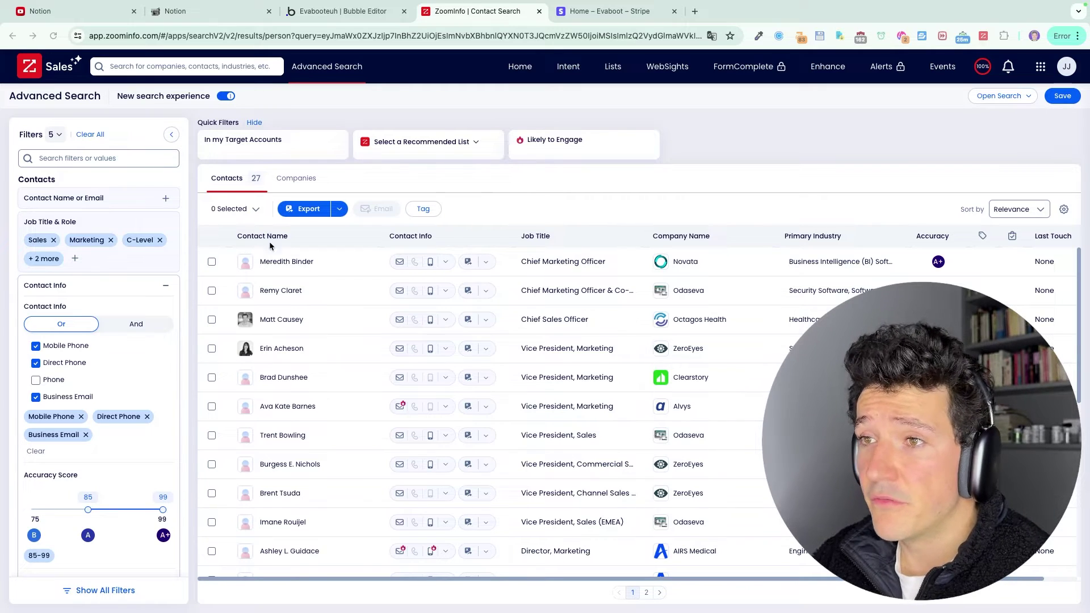
# Step: Instant-export the 27 filtered contacts to 27_071624_PERSON.csv and check the download
pyautogui.click(312, 218)
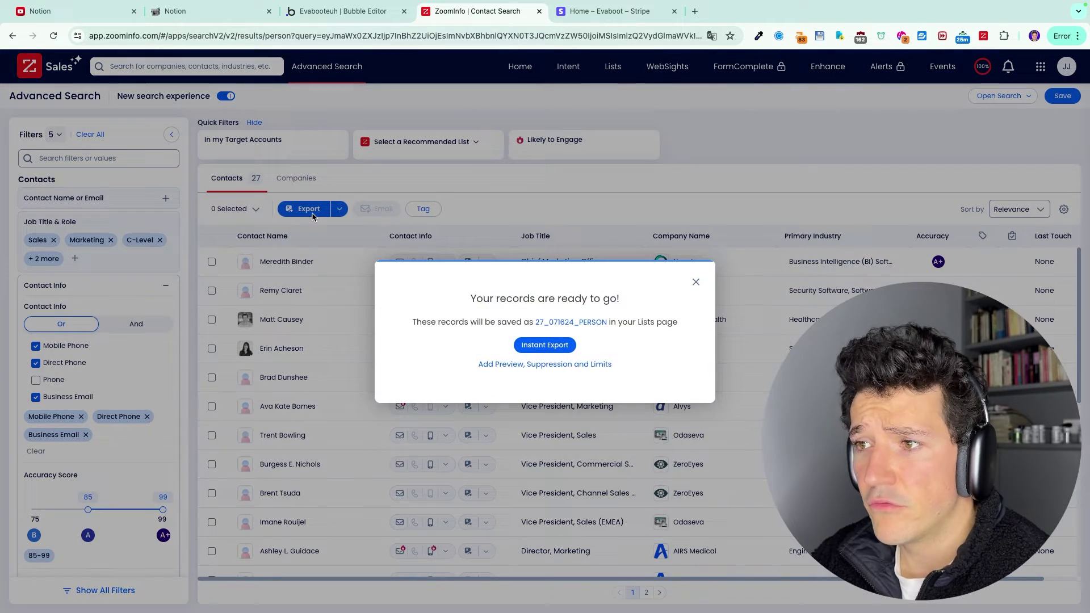
pyautogui.click(697, 283)
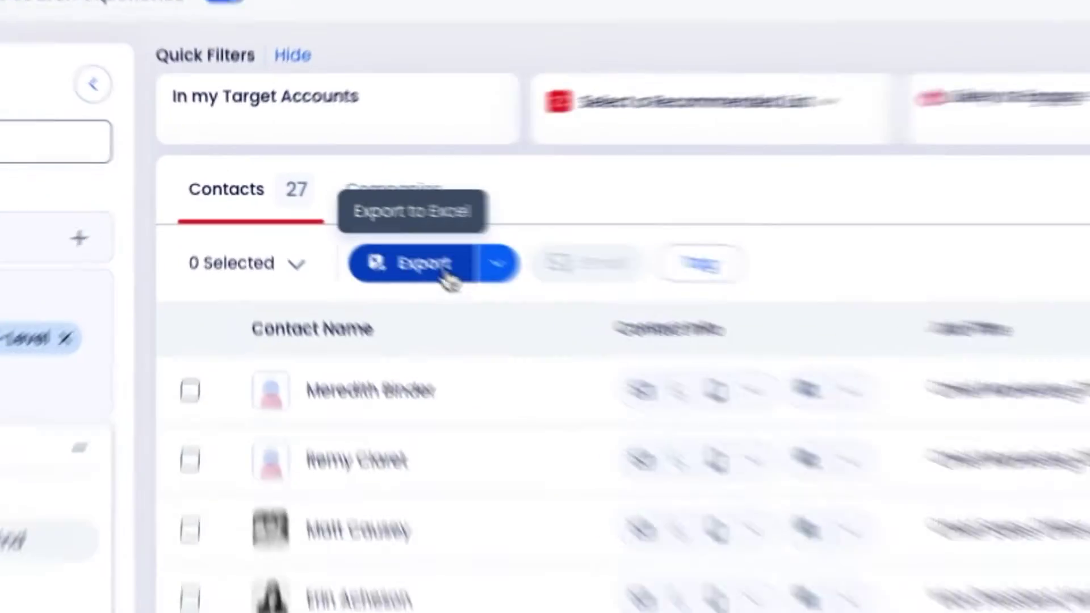
pyautogui.click(314, 212)
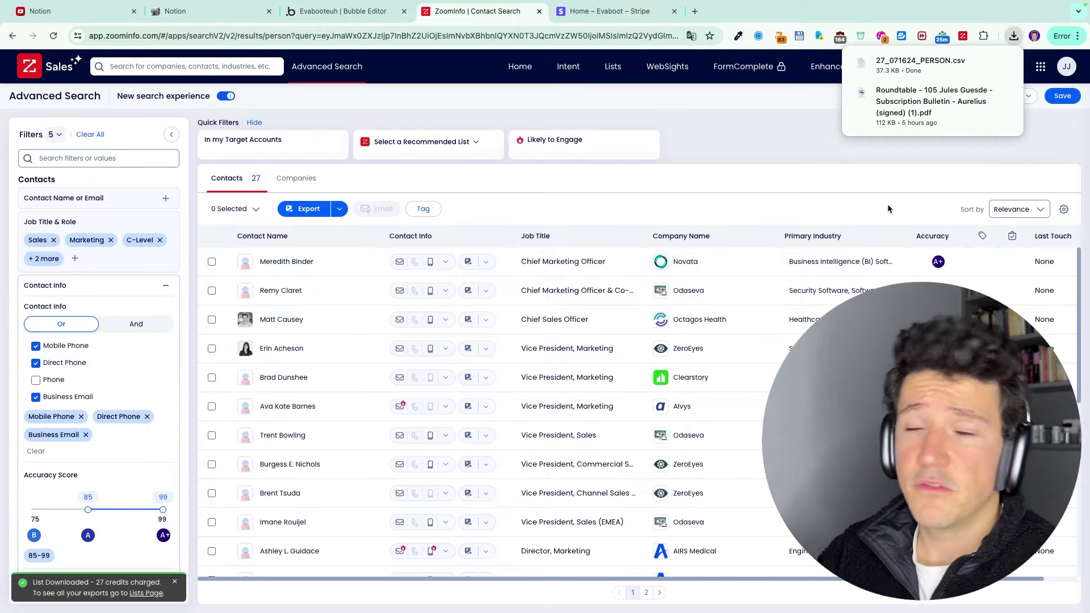
pyautogui.moveTo(940, 65)
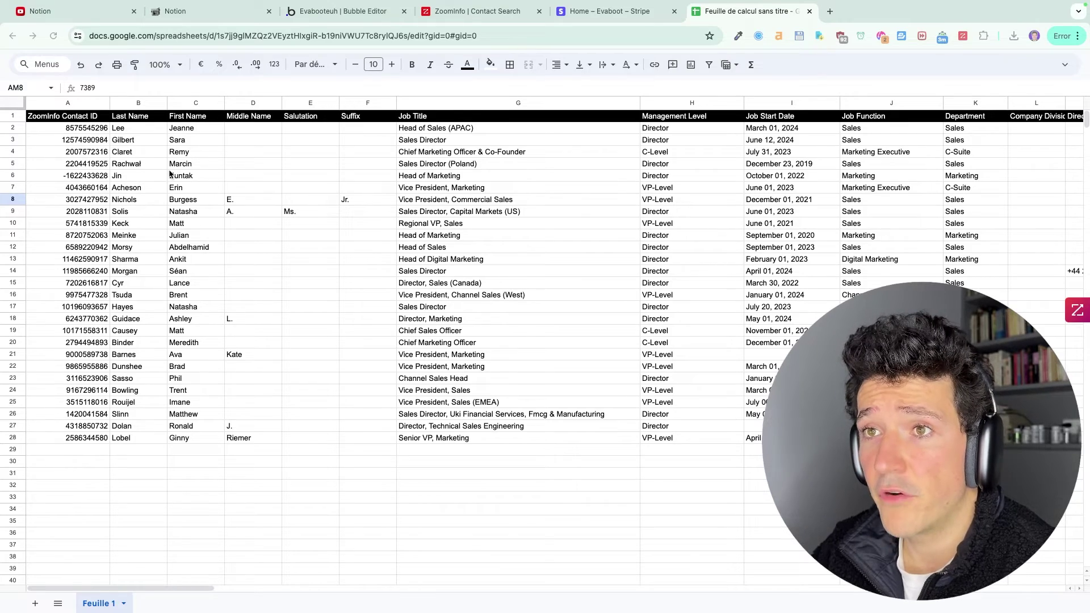
pyautogui.scroll(5, 194, 173)
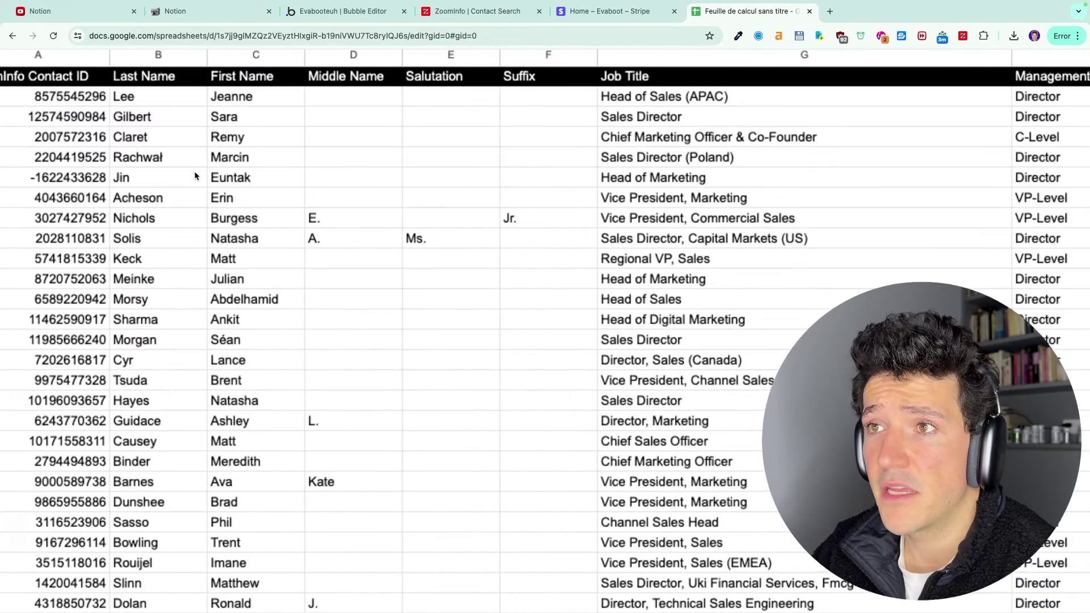
pyautogui.scroll(-5, 195, 174)
pyautogui.scroll(5, 306, 219)
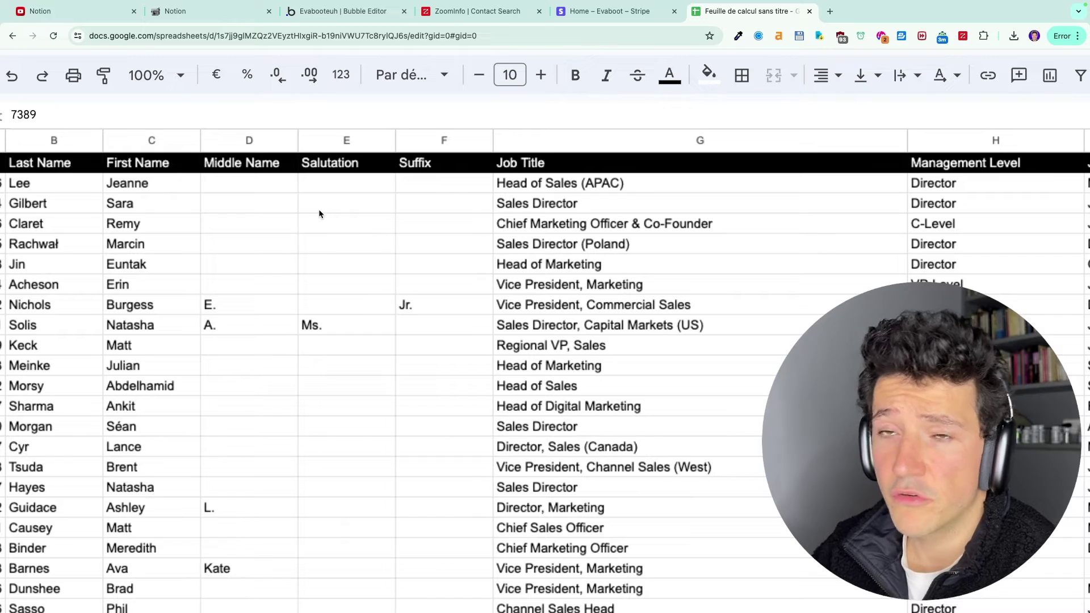
pyautogui.hscroll(5, 414, 239)
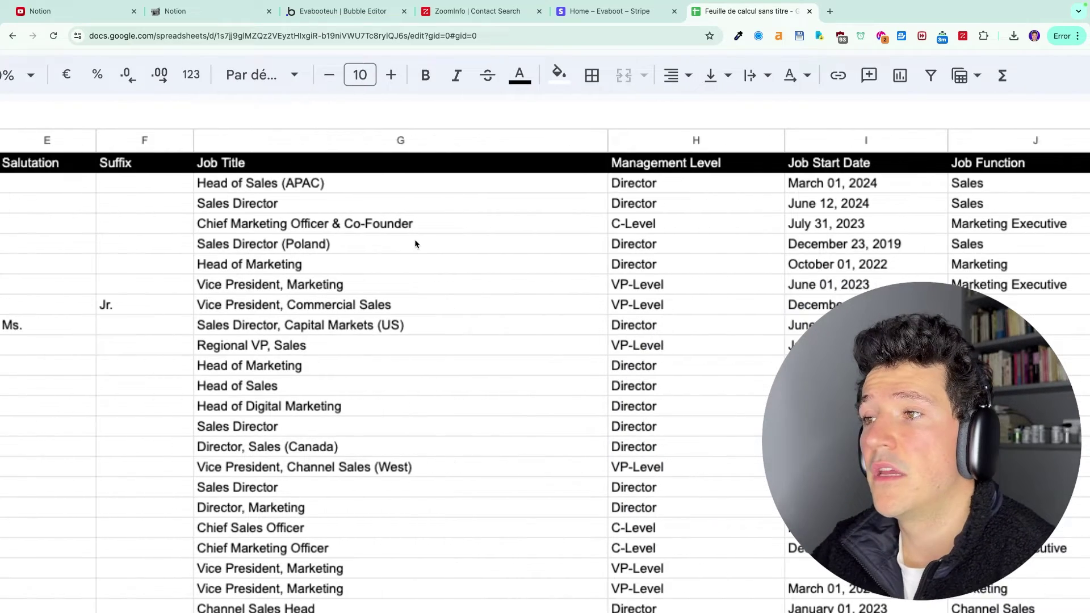
pyautogui.hscroll(1, 415, 240)
pyautogui.hscroll(3, 598, 245)
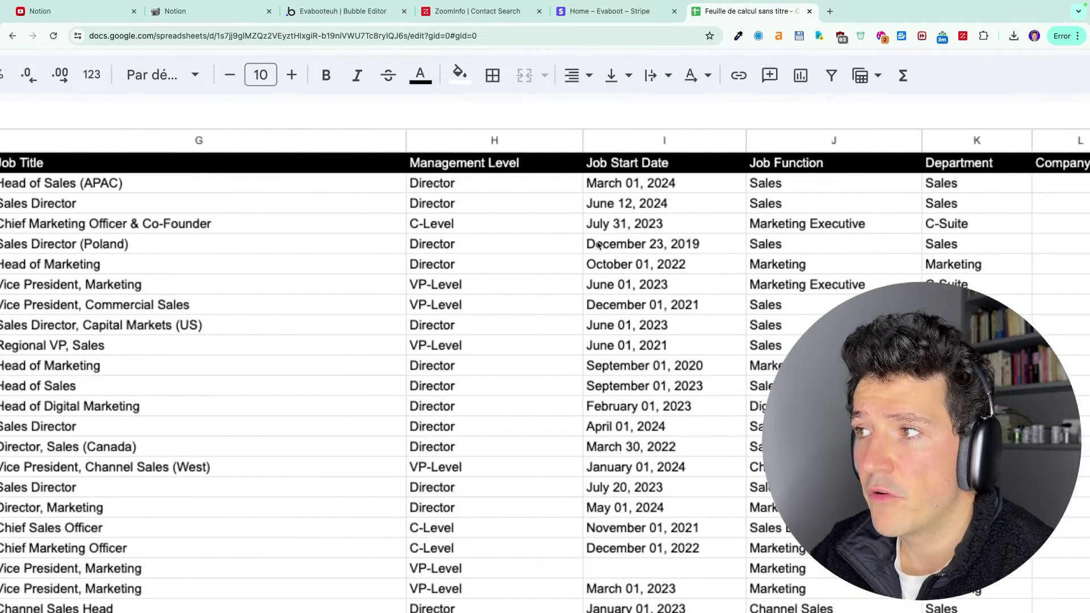
pyautogui.hscroll(1, 597, 245)
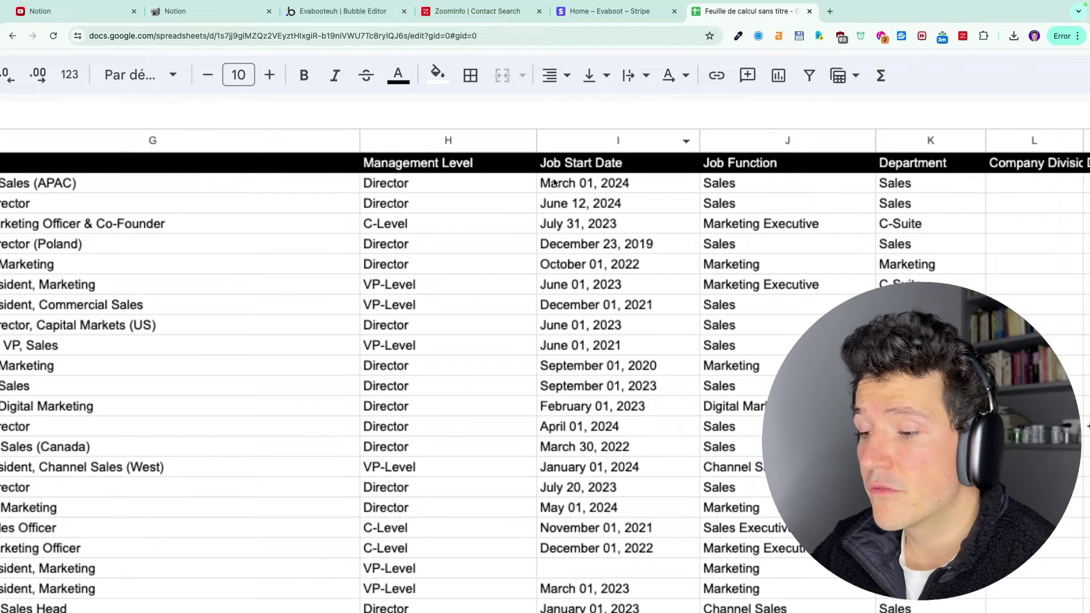
pyautogui.hscroll(2, 554, 181)
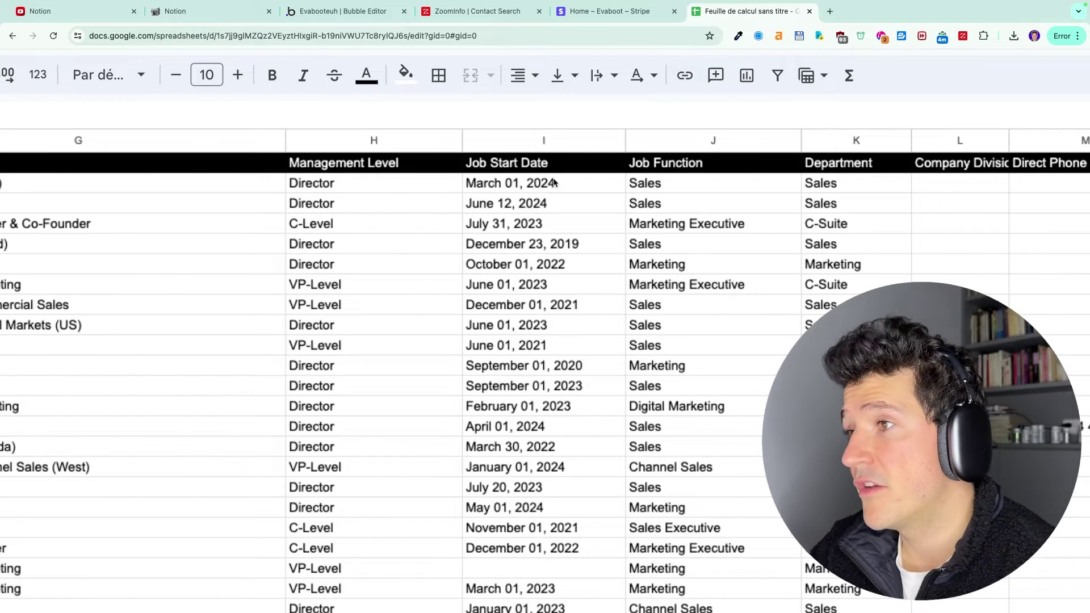
pyautogui.hscroll(5, 554, 182)
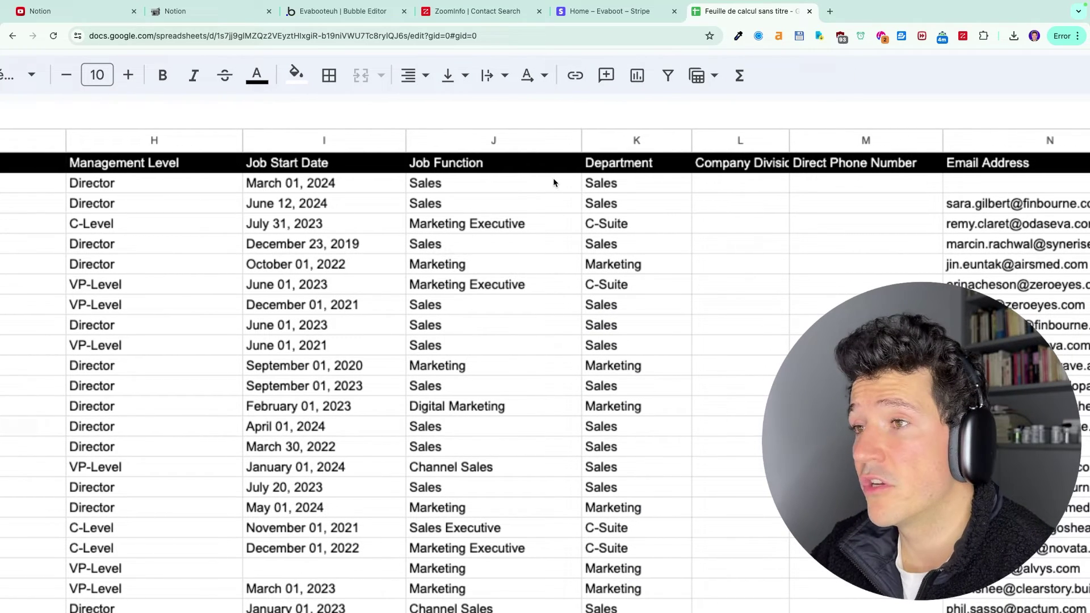
pyautogui.hscroll(5, 492, 203)
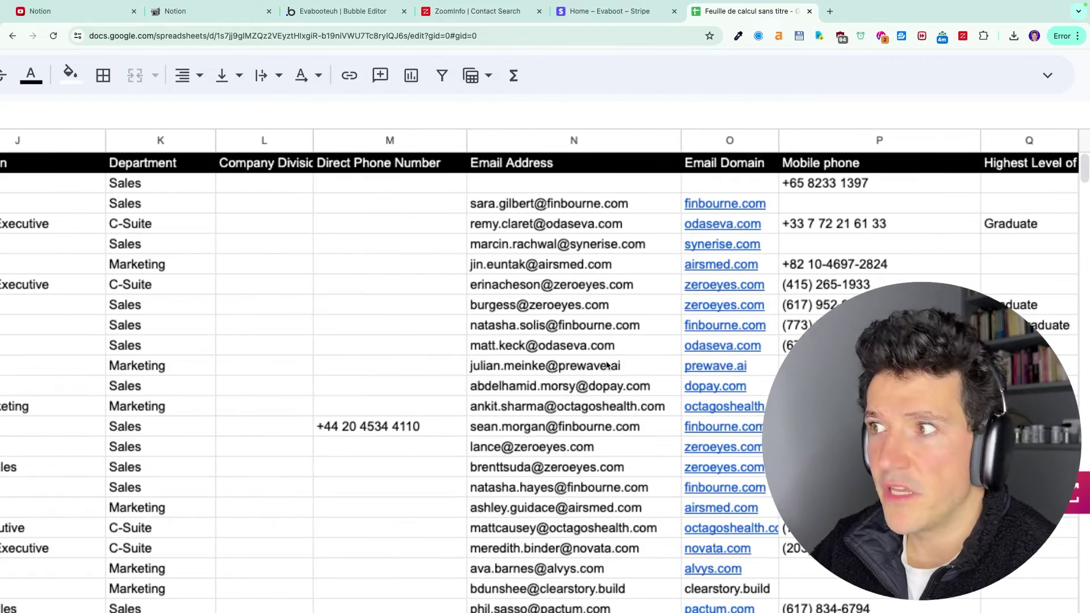
pyautogui.hscroll(10, 606, 365)
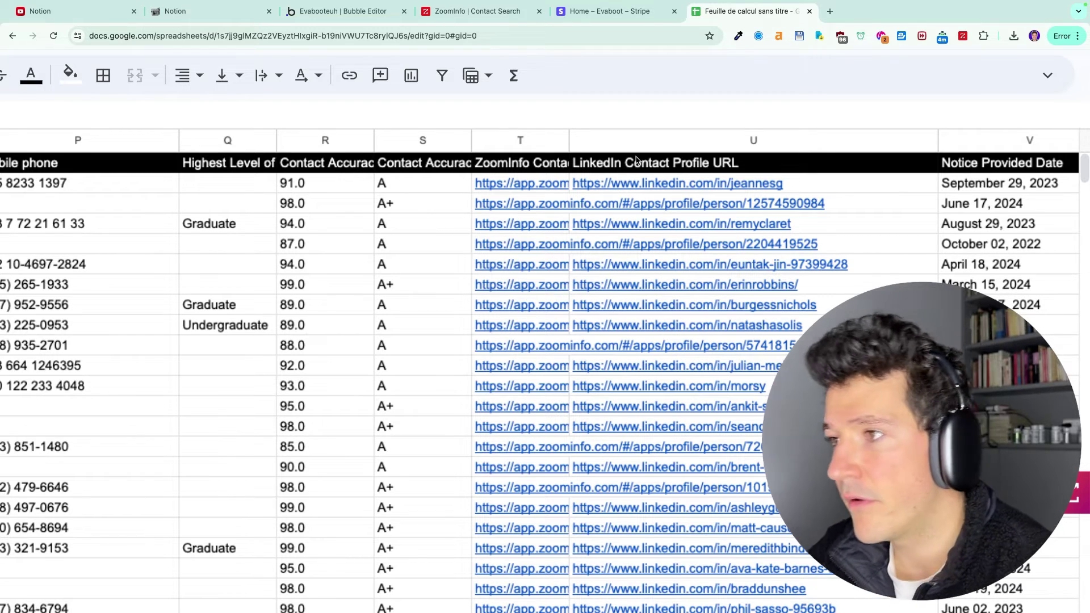
pyautogui.hscroll(5, 713, 264)
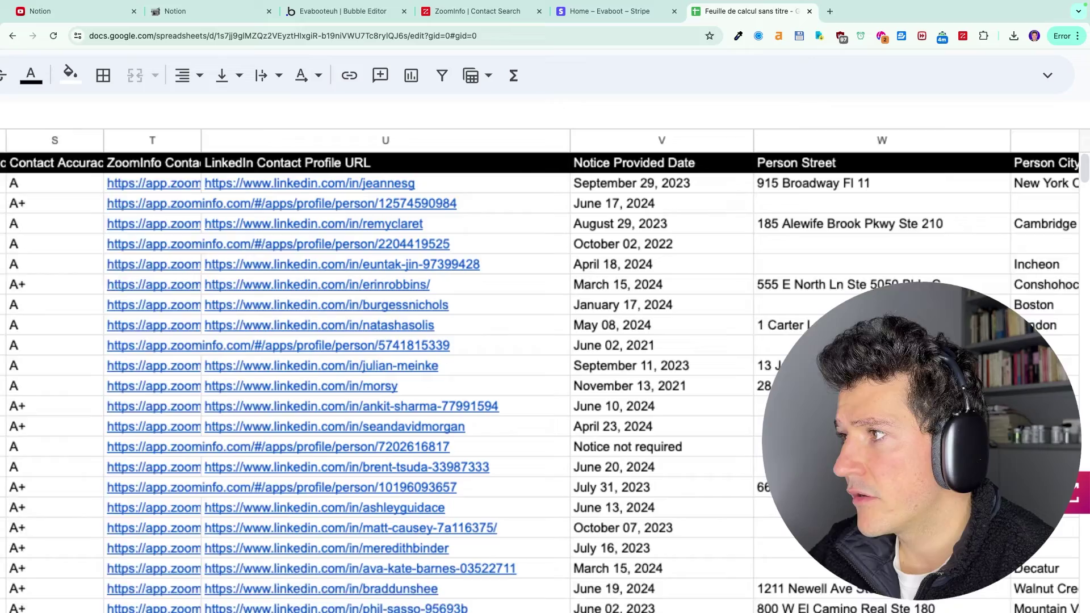
pyautogui.hscroll(10, 730, 329)
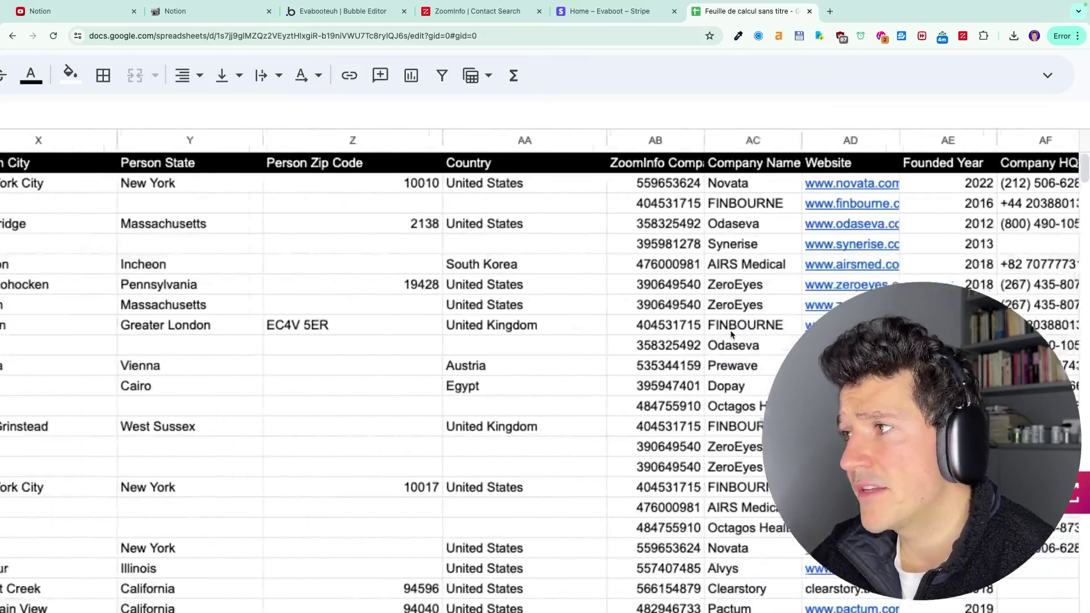
pyautogui.hscroll(10, 730, 329)
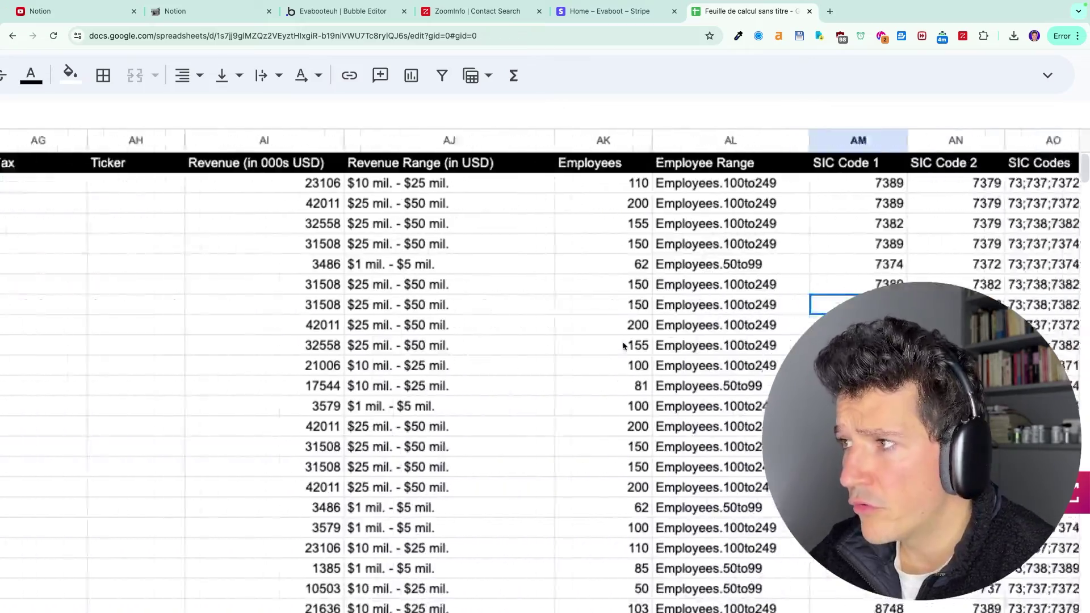
pyautogui.hscroll(10, 653, 340)
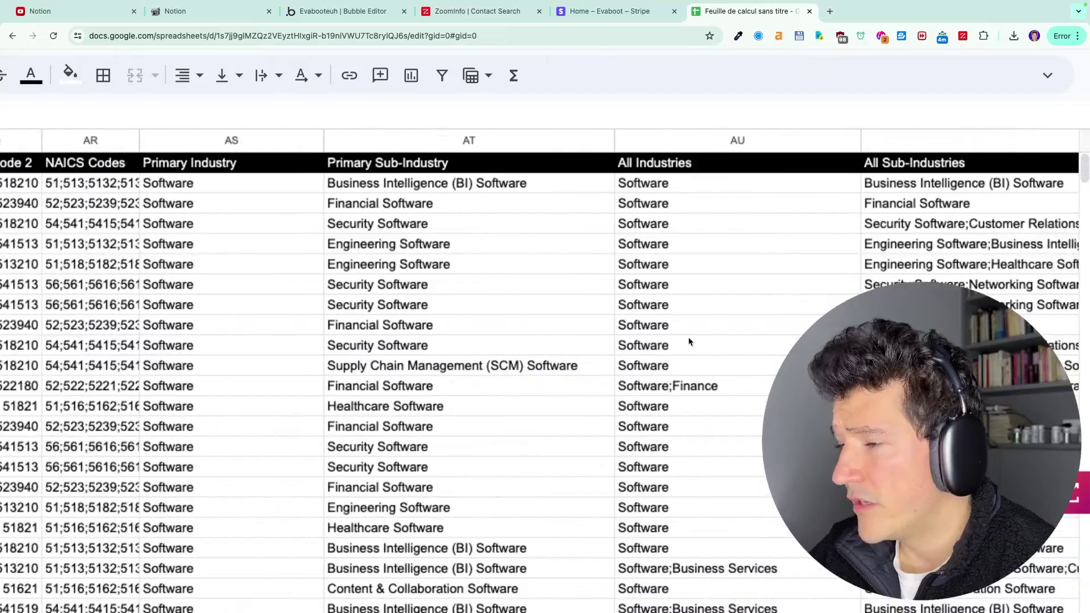
pyautogui.hscroll(5, 688, 339)
pyautogui.scroll(-5, 688, 340)
pyautogui.hscroll(10, 688, 339)
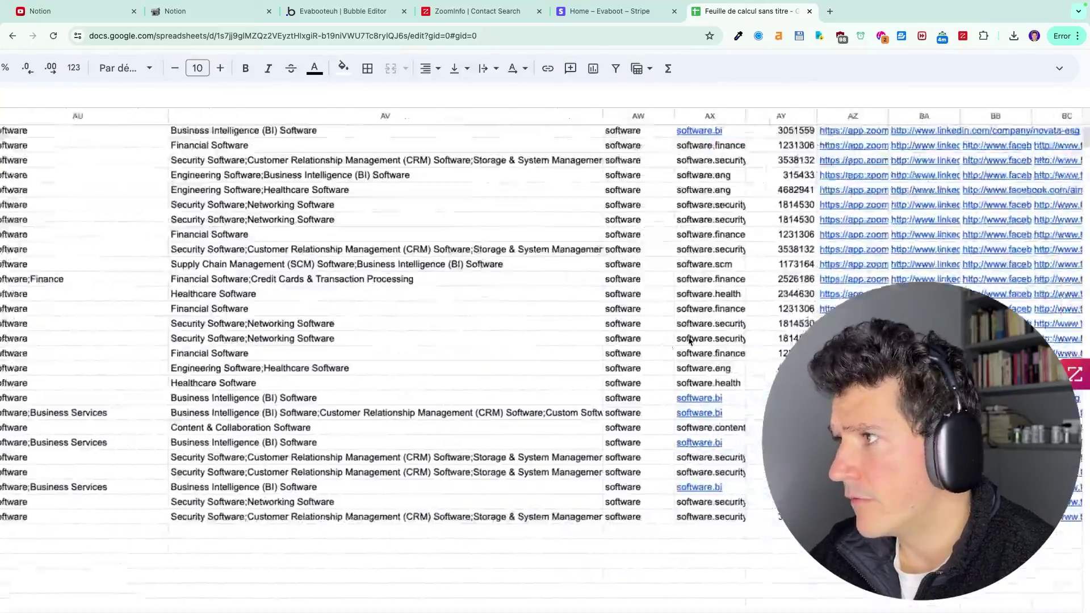
pyautogui.hscroll(15, 688, 340)
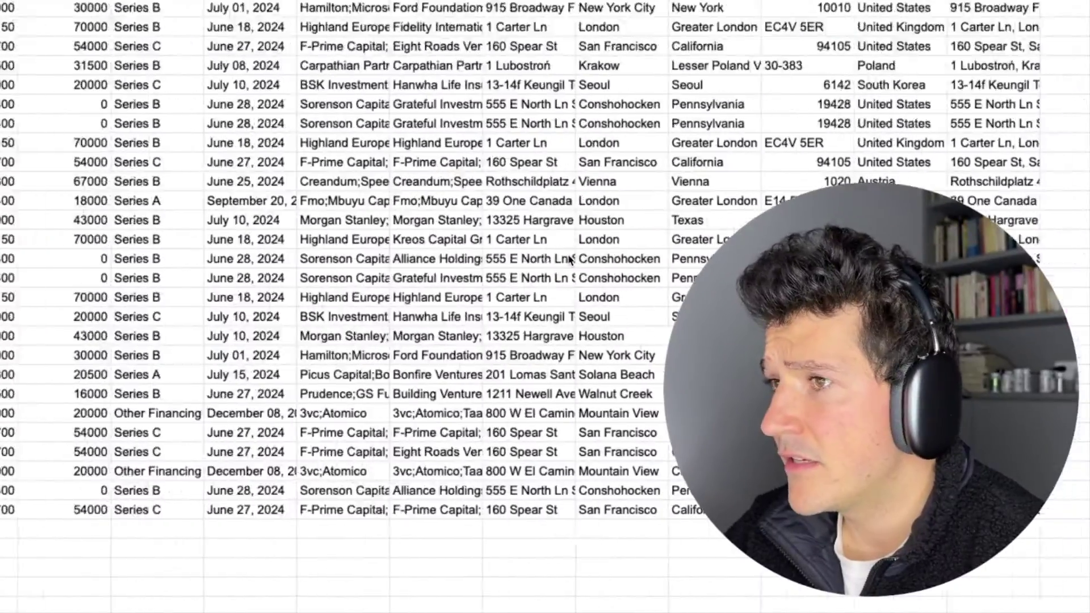
pyautogui.hscroll(-10, 569, 259)
pyautogui.hscroll(12, 570, 259)
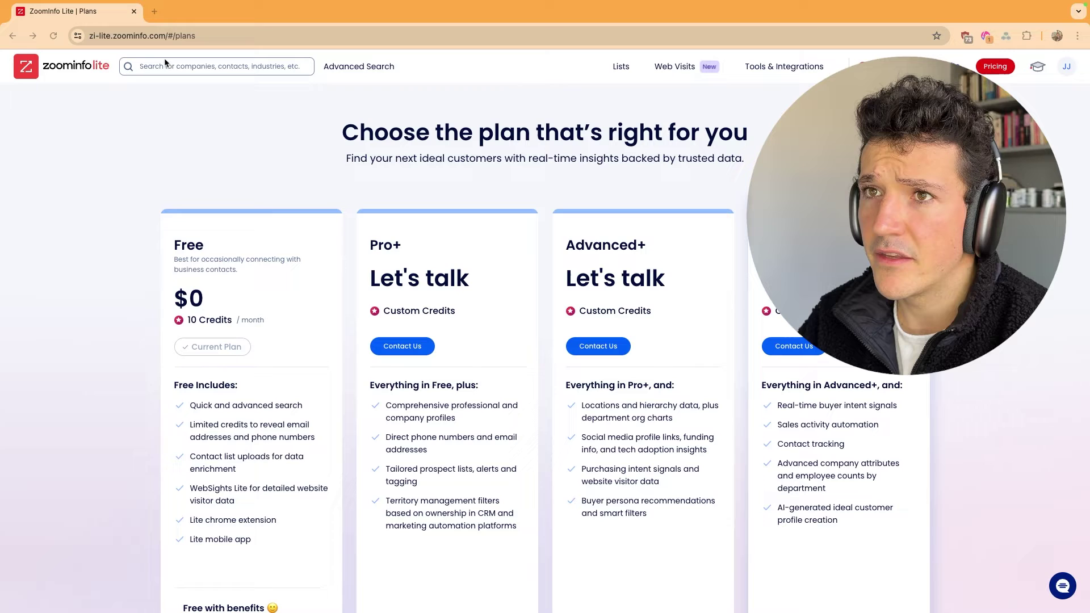
# Step: View Advanced Search in ZoomInfo Lite, then return to the plans and the free-credits page
pyautogui.click(377, 71)
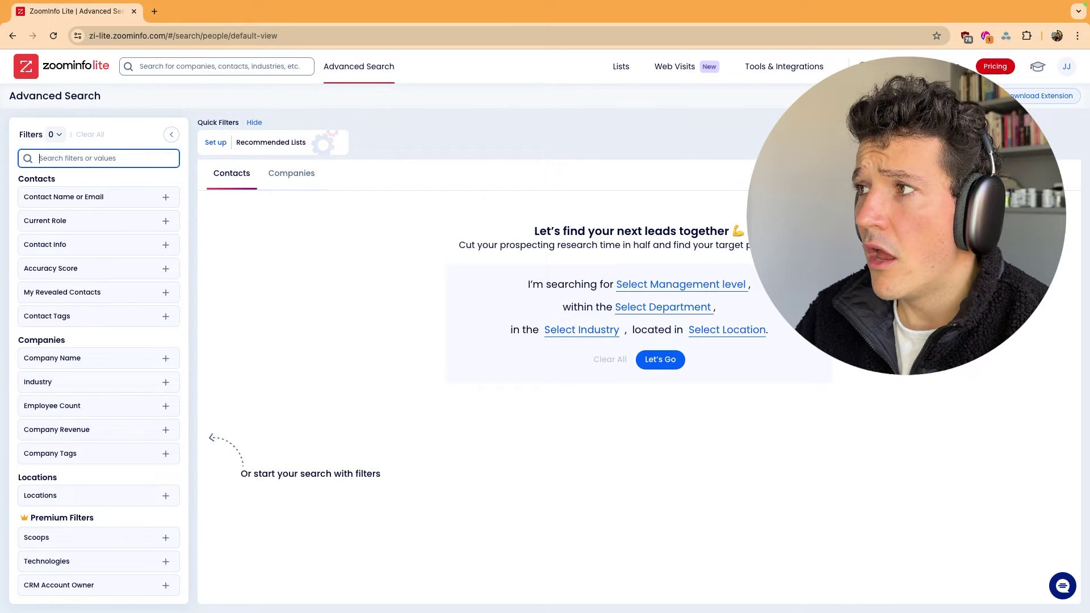
pyautogui.press('super+bracketleft')
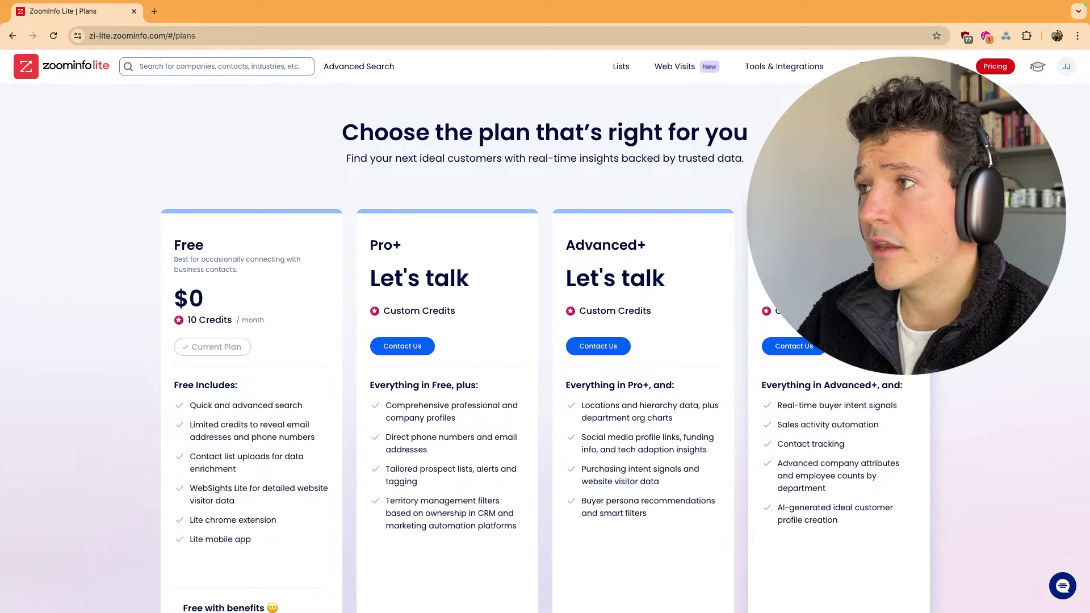
pyautogui.press('super+bracketleft')
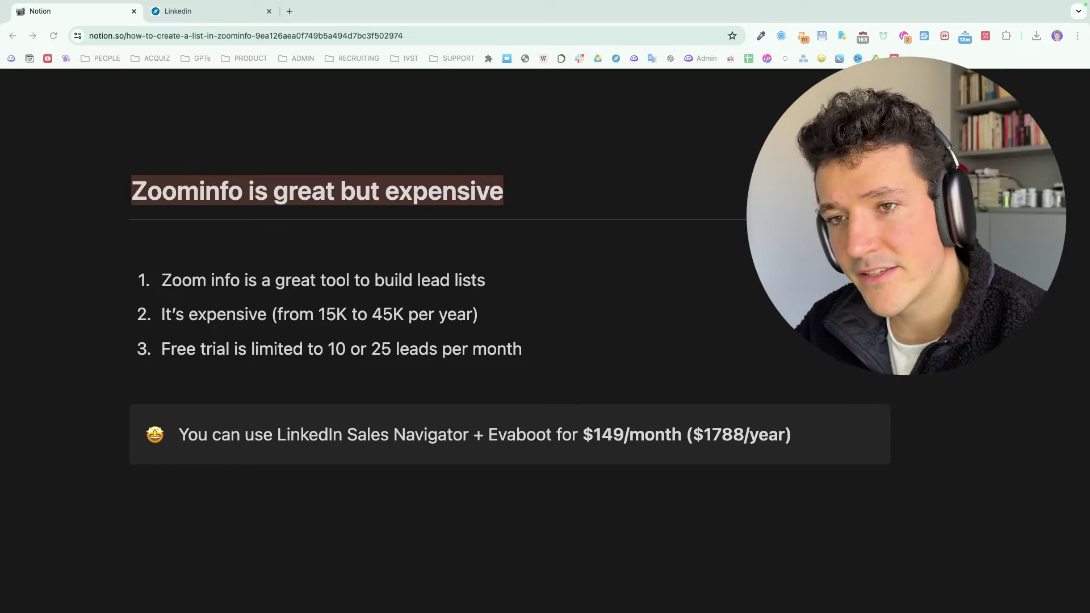
# Step: Glance at the Sales Navigator results, then review the Notion notes on ZoomInfo's cost
pyautogui.click(207, 16)
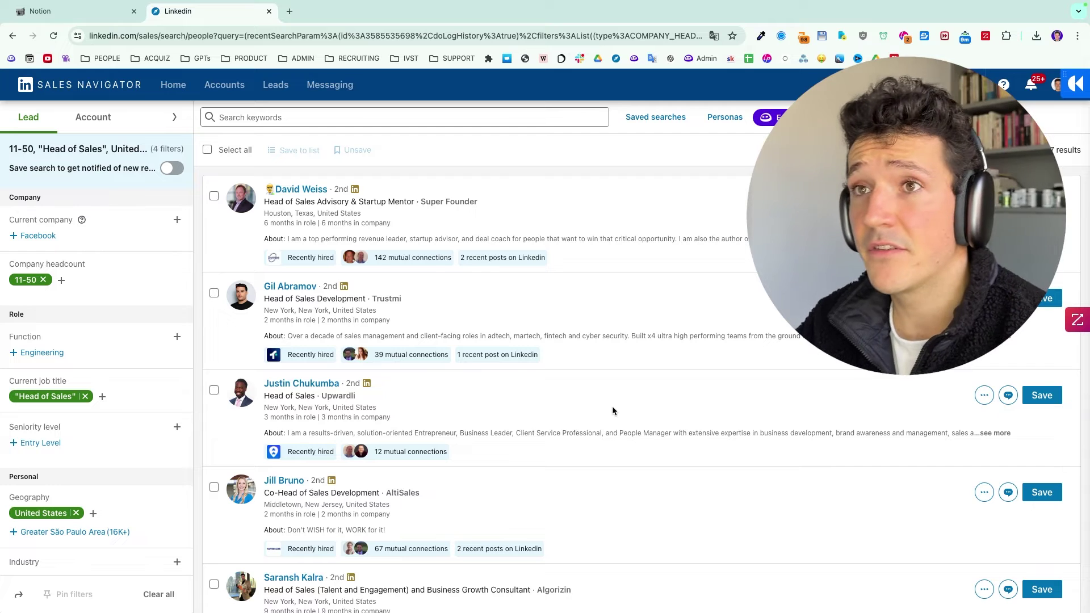
pyautogui.click(42, 11)
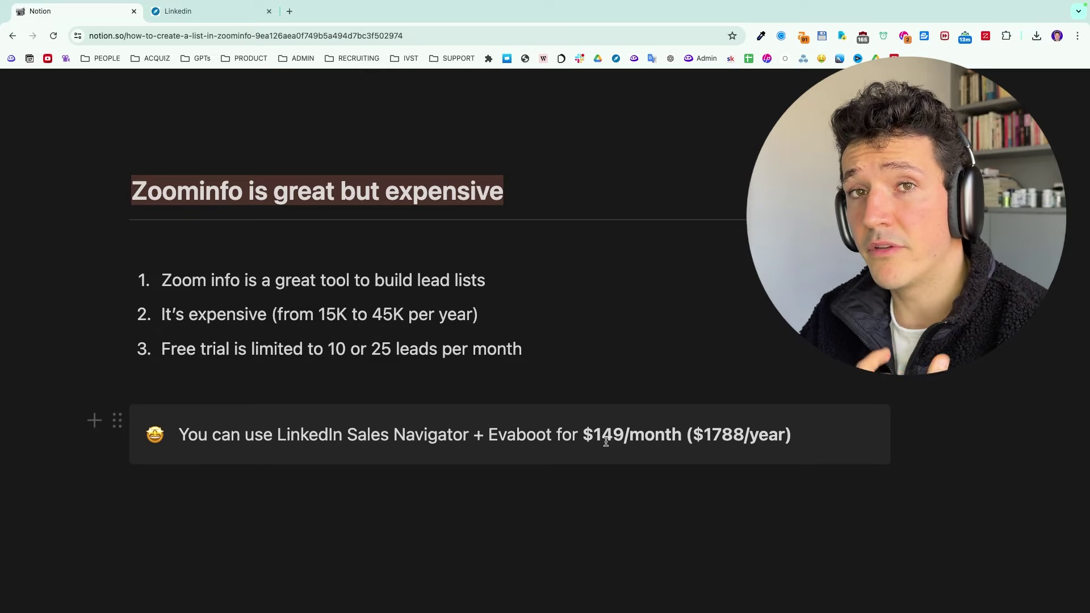
pyautogui.scroll(3, 764, 453)
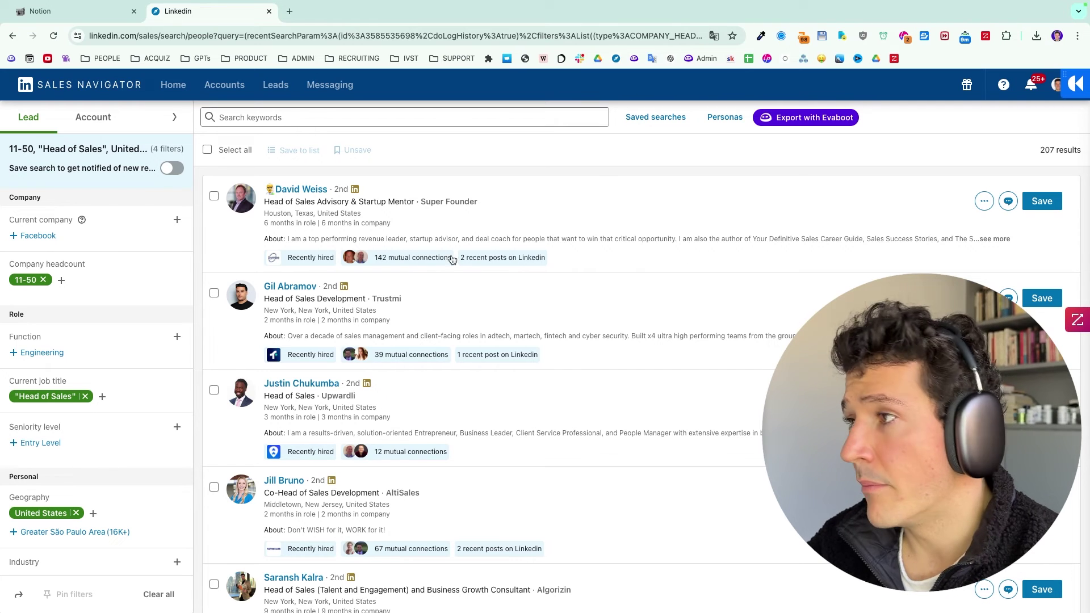
# Step: Send the 207 Head of Sales leads to Evaboot with 'Export with Evaboot'
pyautogui.click(804, 121)
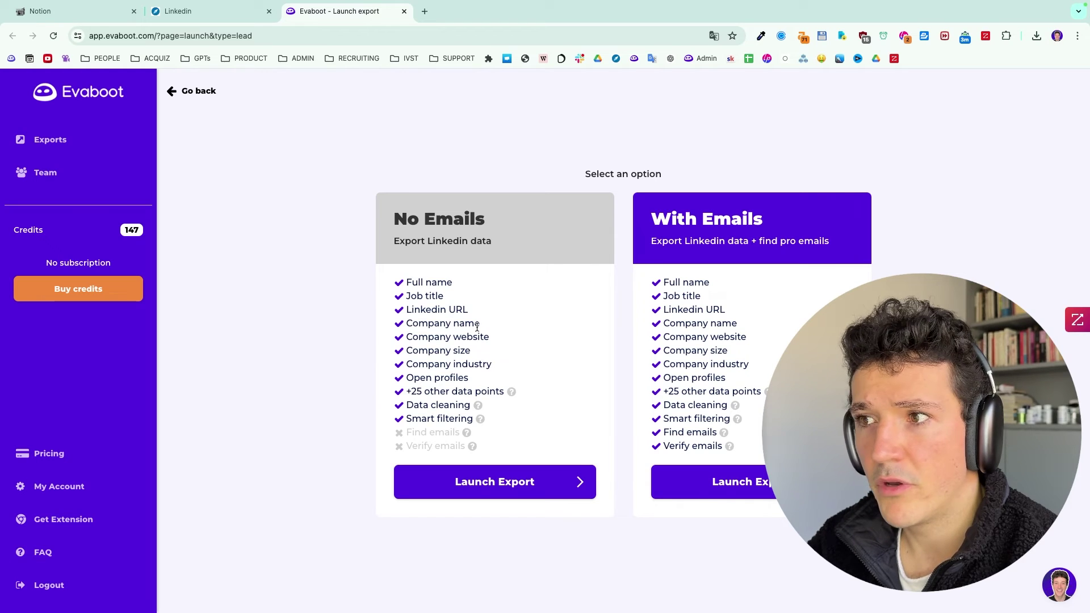
# Step: Launch a With Emails export of all 207 leads named 'Sales Navigator Export'
pyautogui.click(668, 484)
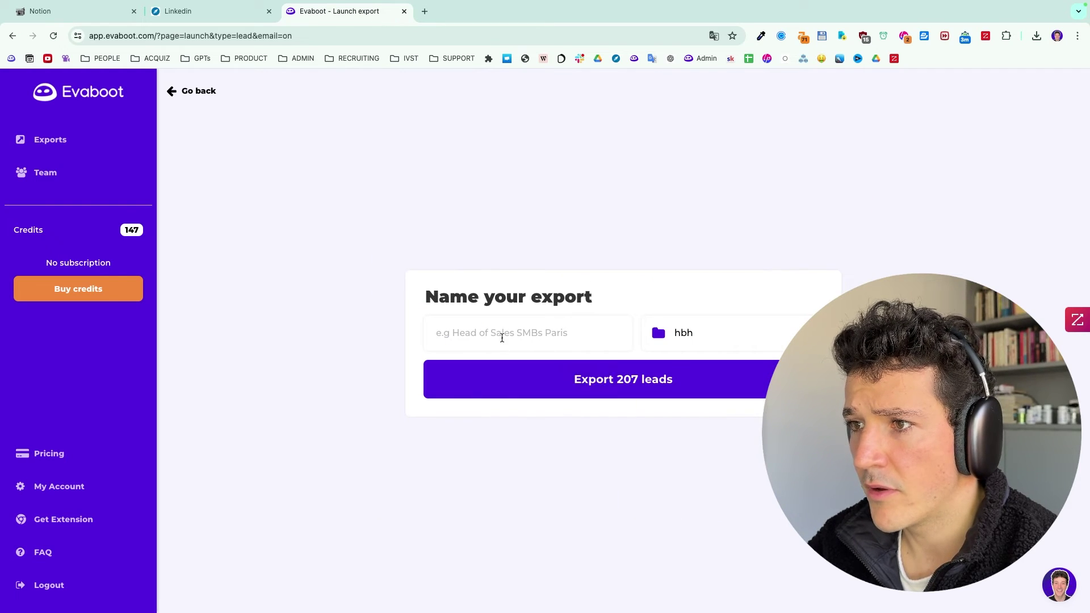
pyautogui.click(502, 337)
pyautogui.write('Salres')
pyautogui.press('BackSpace')
pyautogui.write('es Navigator EXPOR')
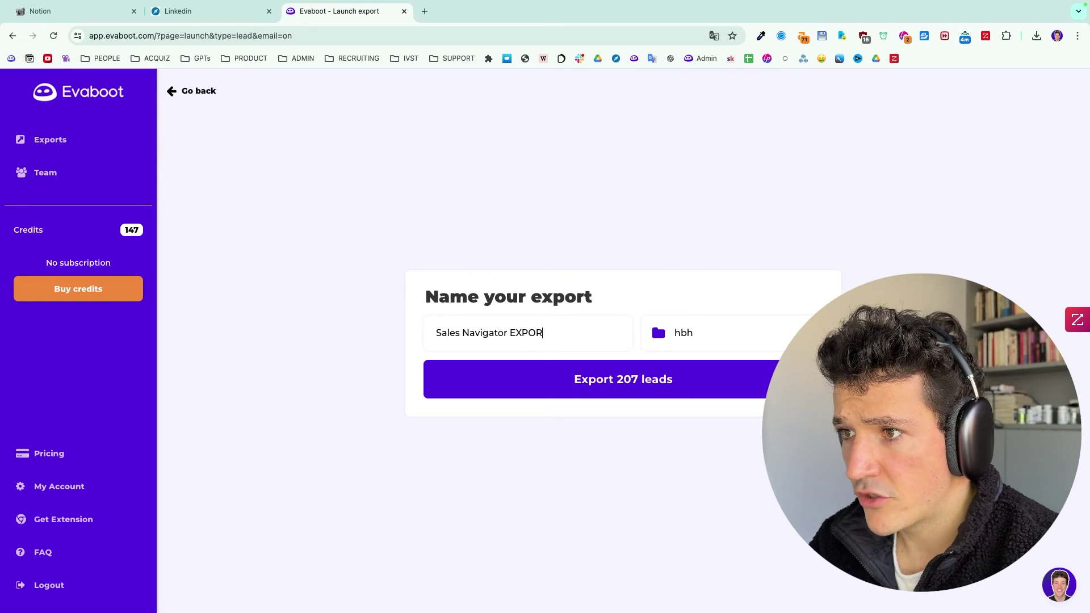
pyautogui.click(510, 380)
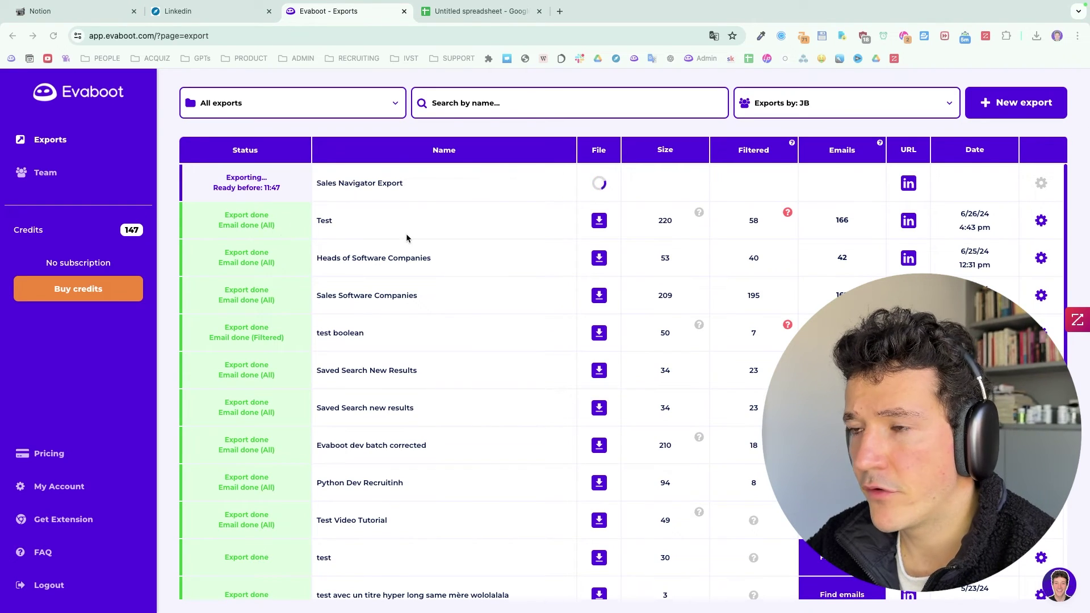
# Step: Open the exported leads spreadsheet, widen the Last Name column and scroll through the columns
pyautogui.click(486, 17)
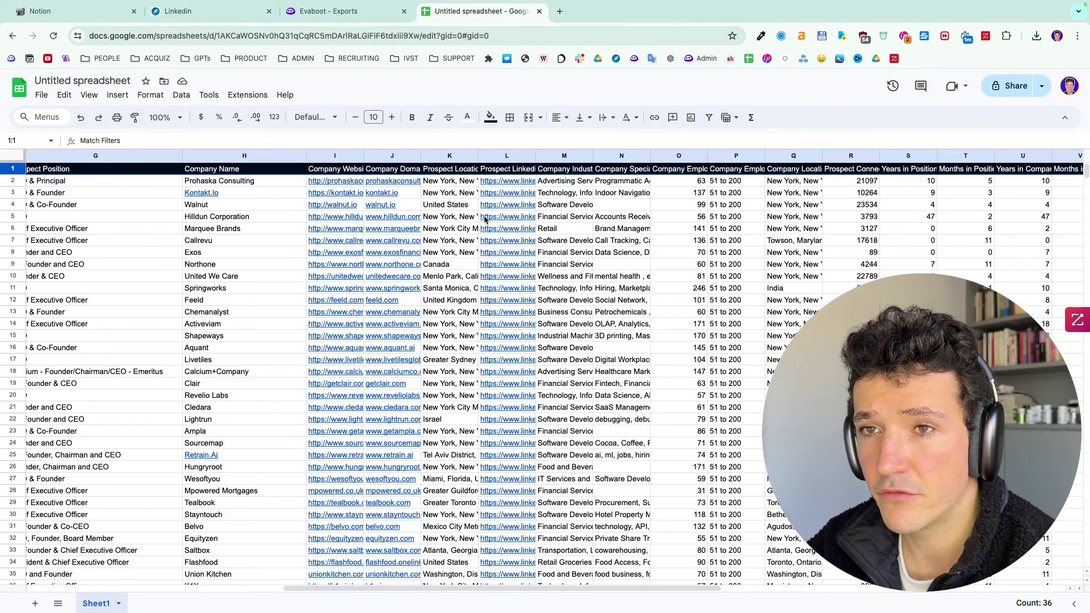
pyautogui.hscroll(-10, 334, 262)
pyautogui.hscroll(5, 189, 258)
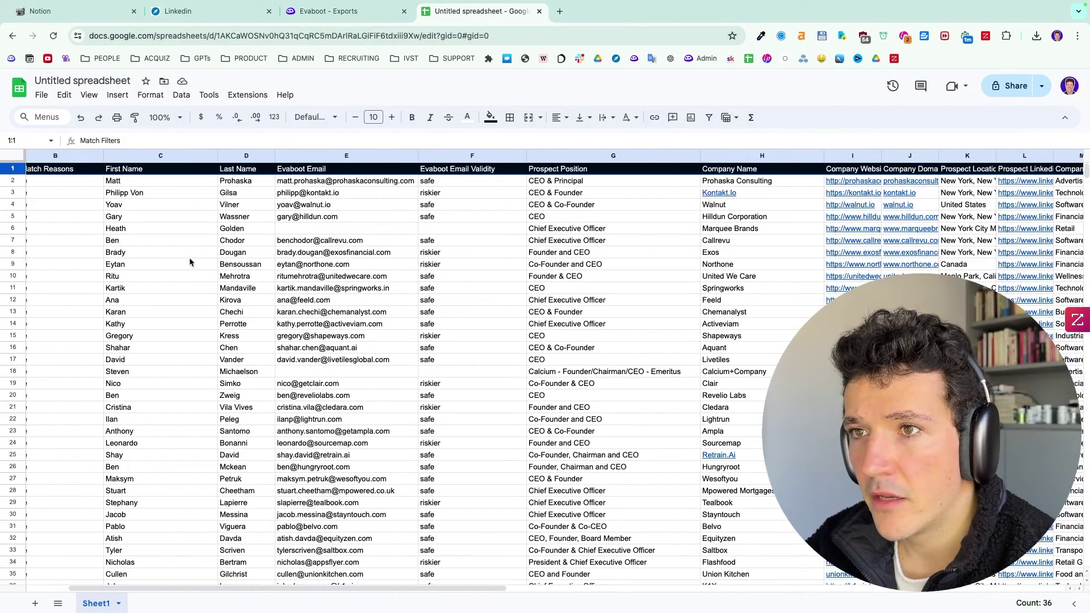
pyautogui.moveTo(213, 155); pyautogui.dragTo(234, 156)
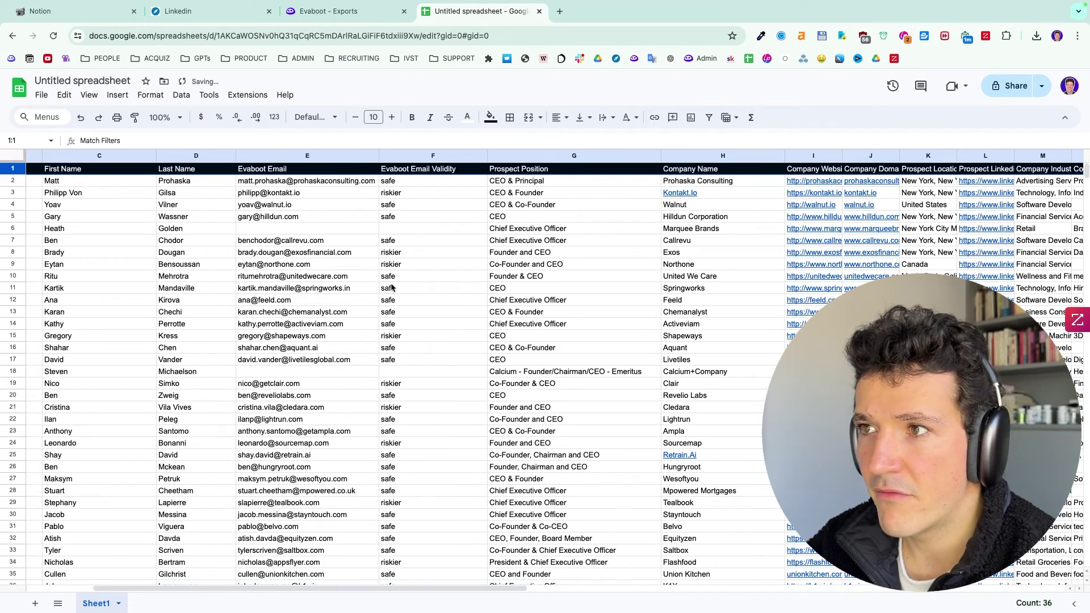
pyautogui.hscroll(5, 392, 288)
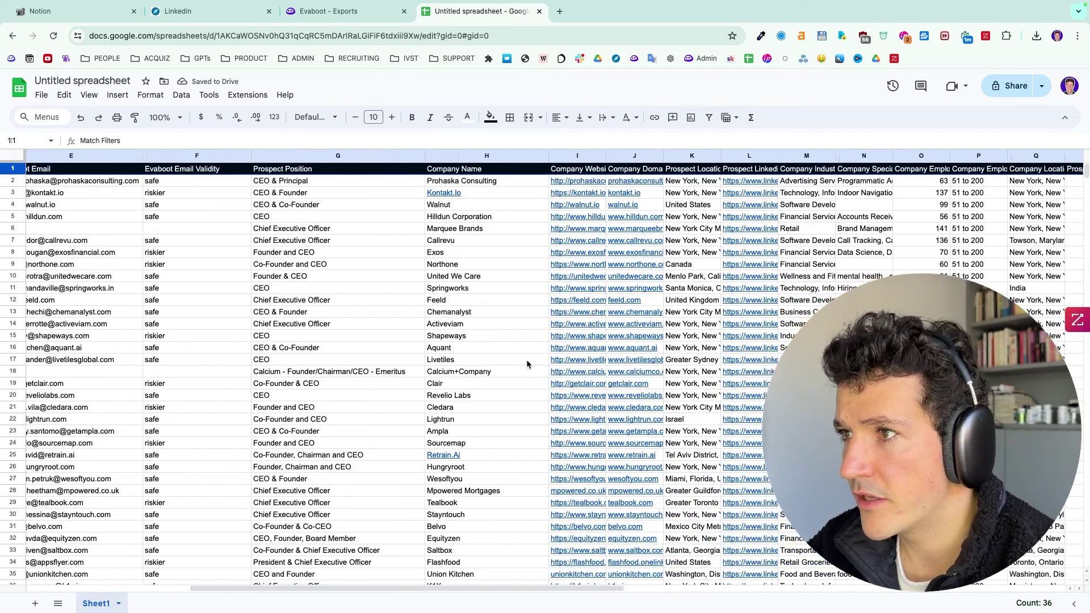
pyautogui.hscroll(8, 527, 364)
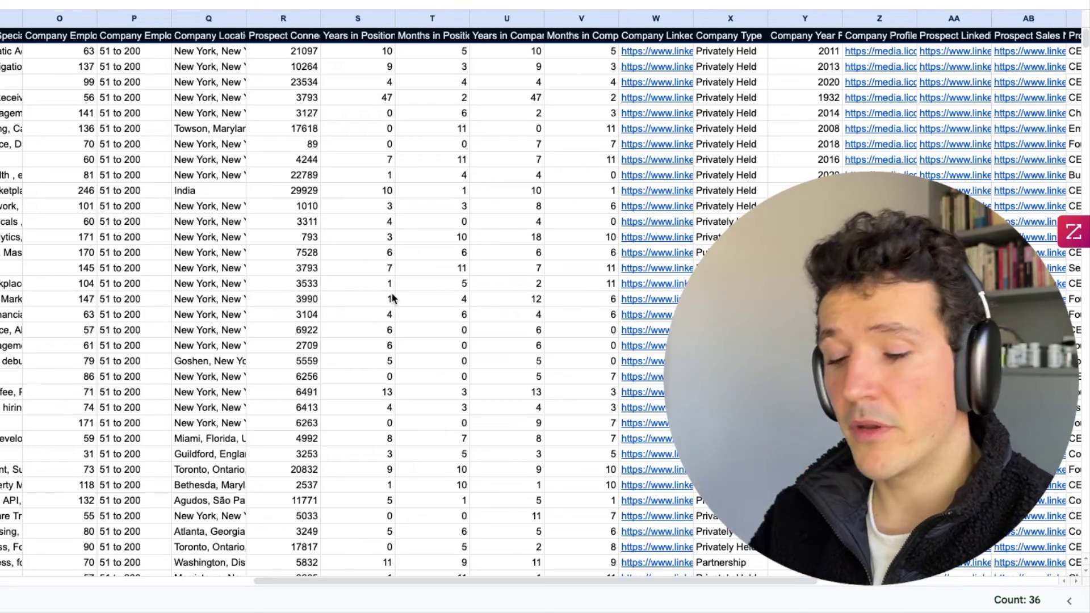
pyautogui.hscroll(6, 606, 279)
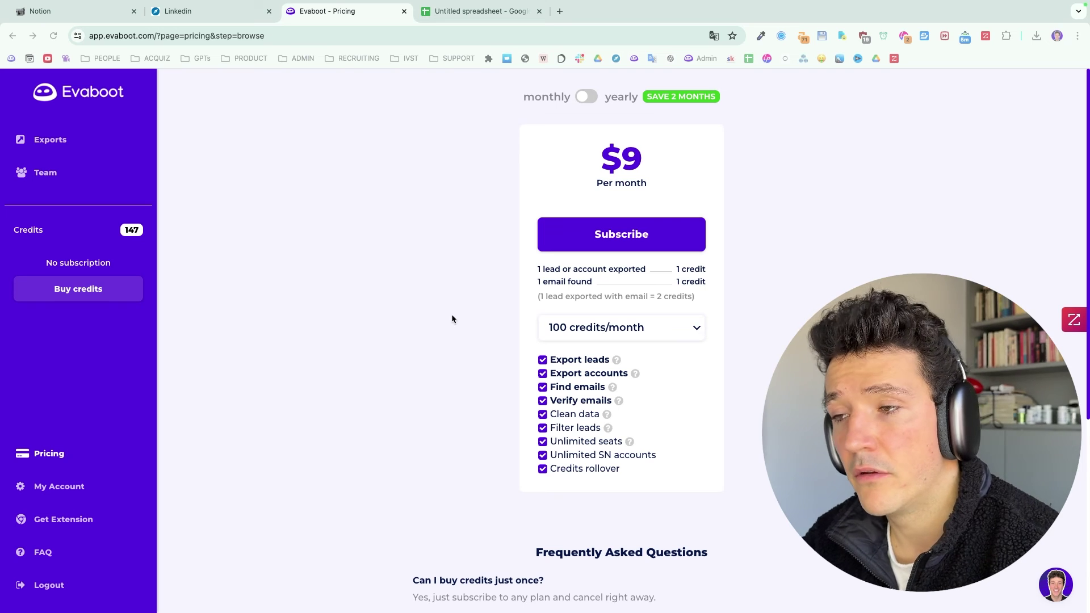
# Step: Choose the 4,000 credits per month option on Evaboot's pricing plan
pyautogui.click(687, 333)
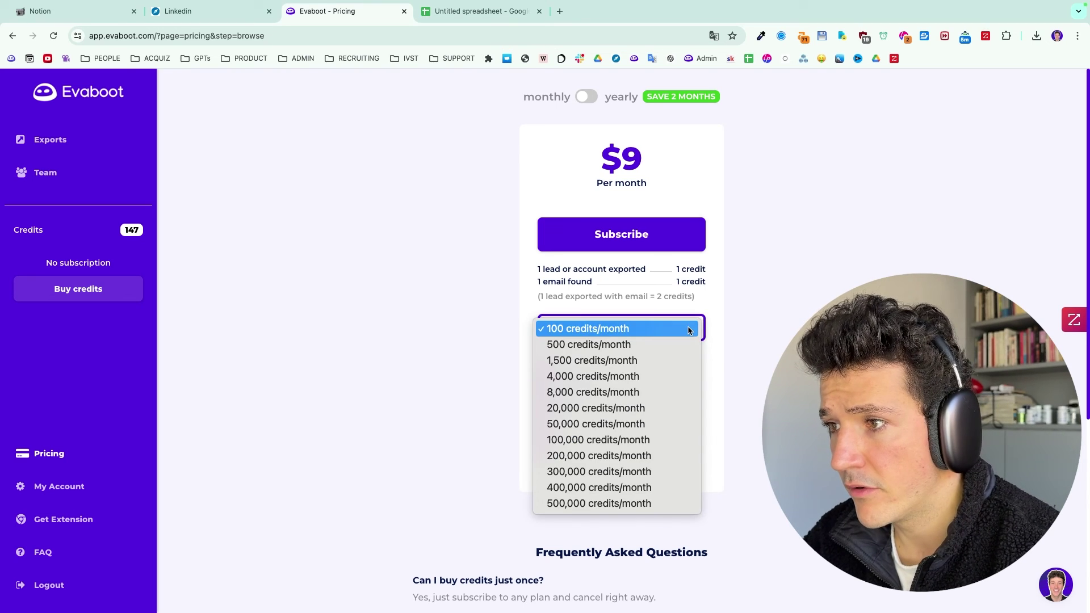
pyautogui.click(623, 383)
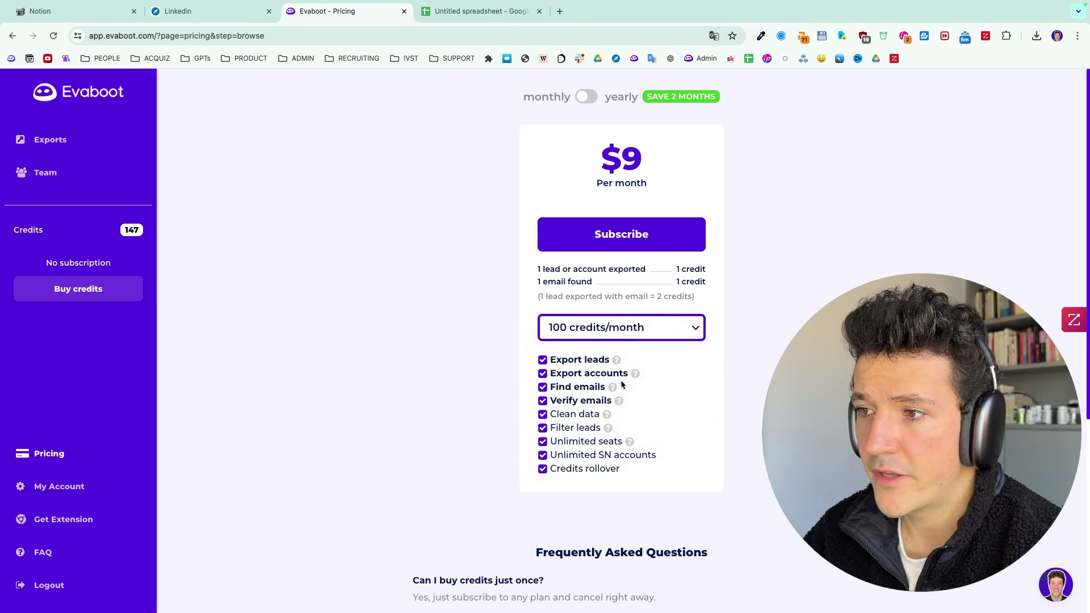